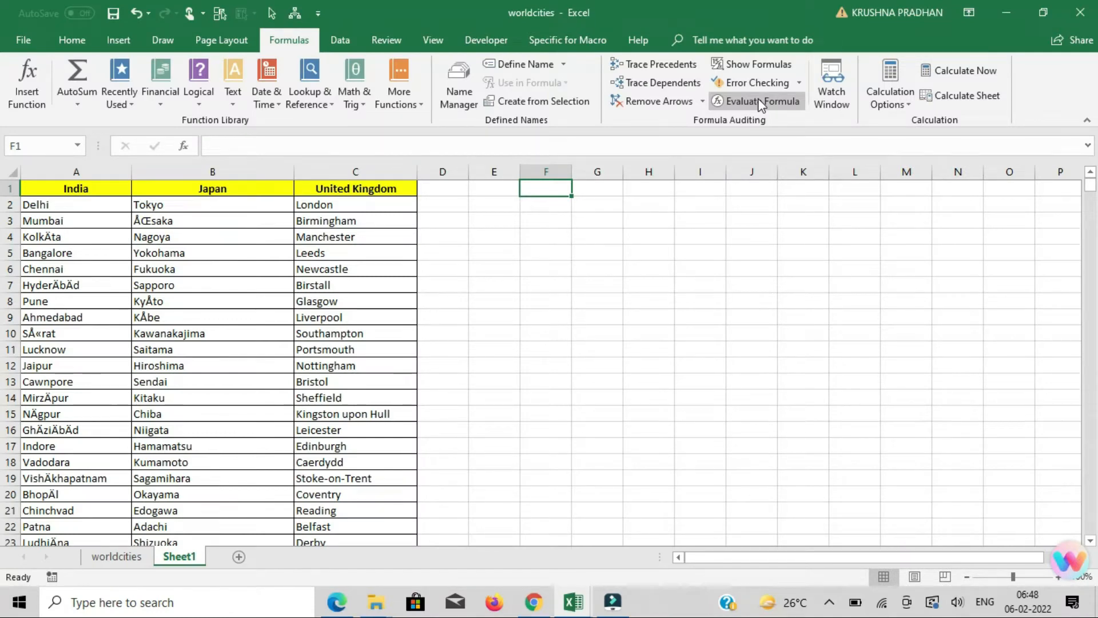
Examine the India, Japan and United Kingdom city columns on Sheet1, from the headers down to the end of the India list.
{"action": "key", "text": "Left"}
{"action": "key", "text": "Left"}
{"action": "key", "text": "Left"}
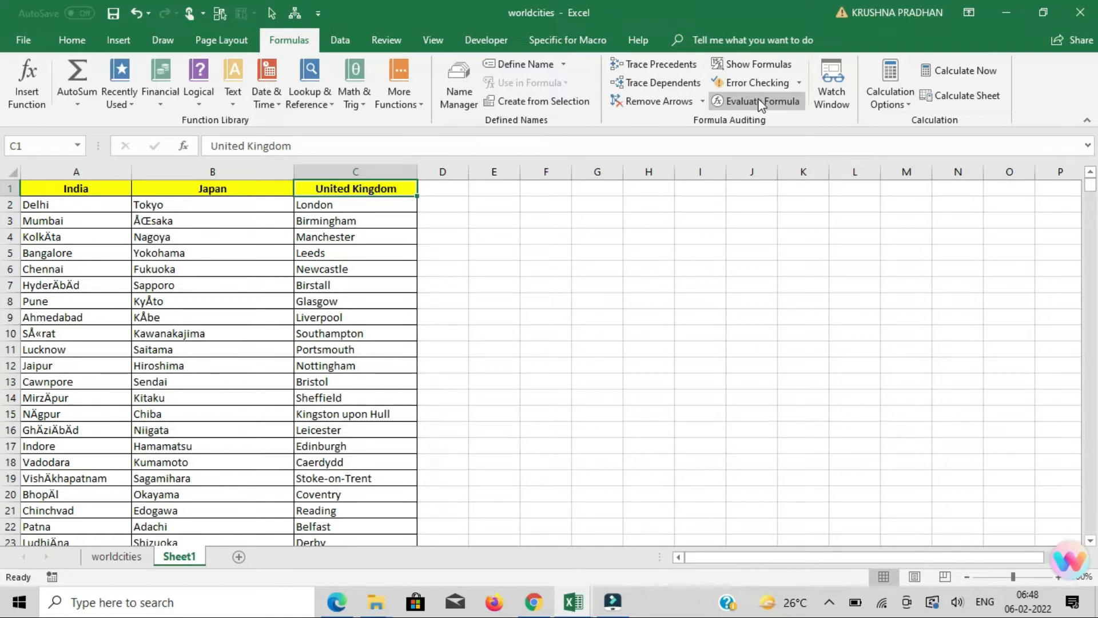
{"action": "key", "text": "Left"}
{"action": "key", "text": "Left"}
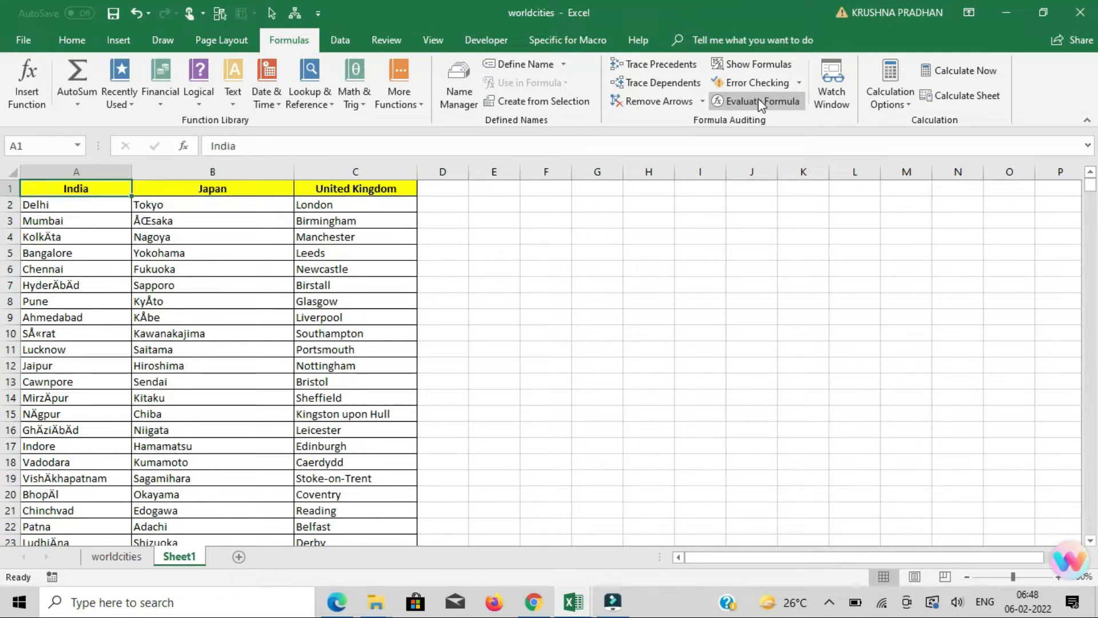
{"action": "key", "text": "Right"}
{"action": "key", "text": "Right"}
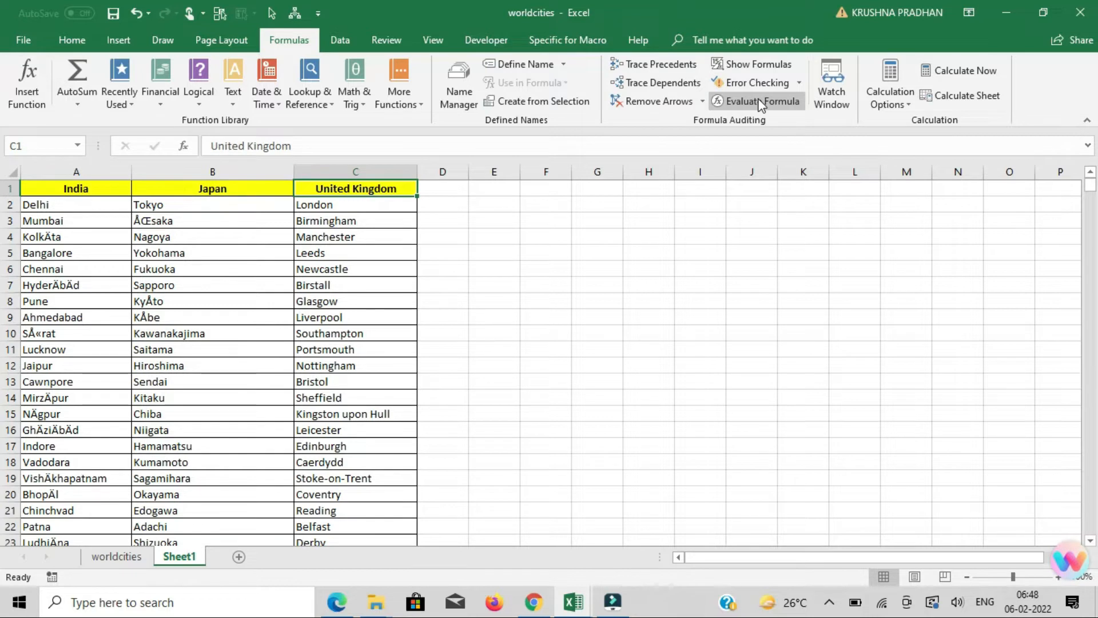
{"action": "key", "text": "Left"}
{"action": "key", "text": "Left"}
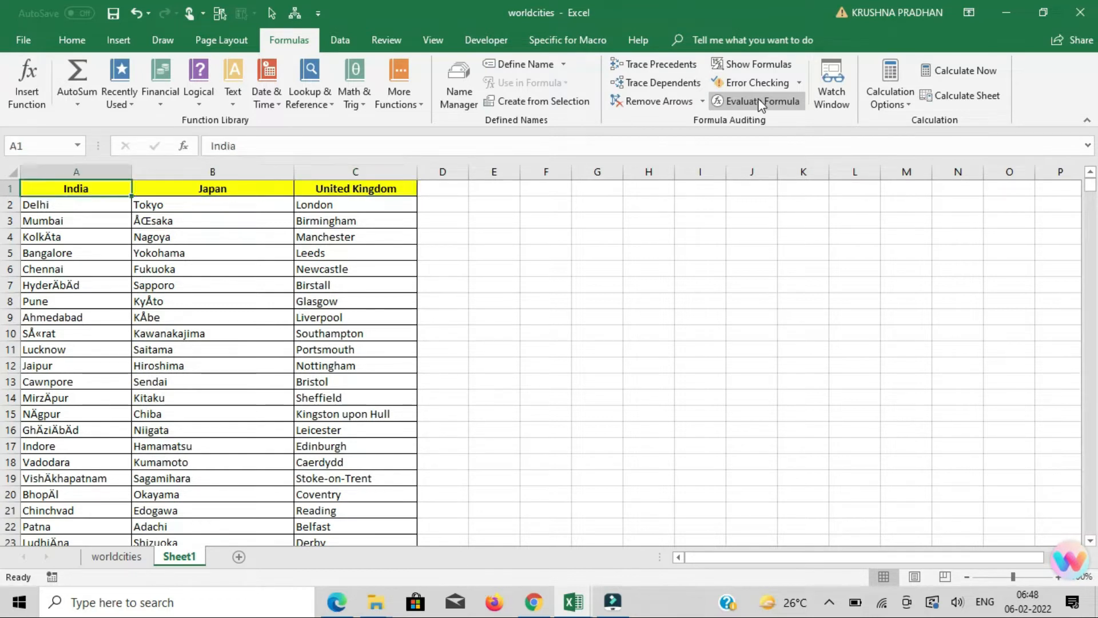
{"action": "key", "text": "Down"}
{"action": "key", "text": "Up"}
{"action": "key", "text": "Down"}
{"action": "key", "text": "ctrl+Down"}
{"action": "key", "text": "ctrl+Up"}
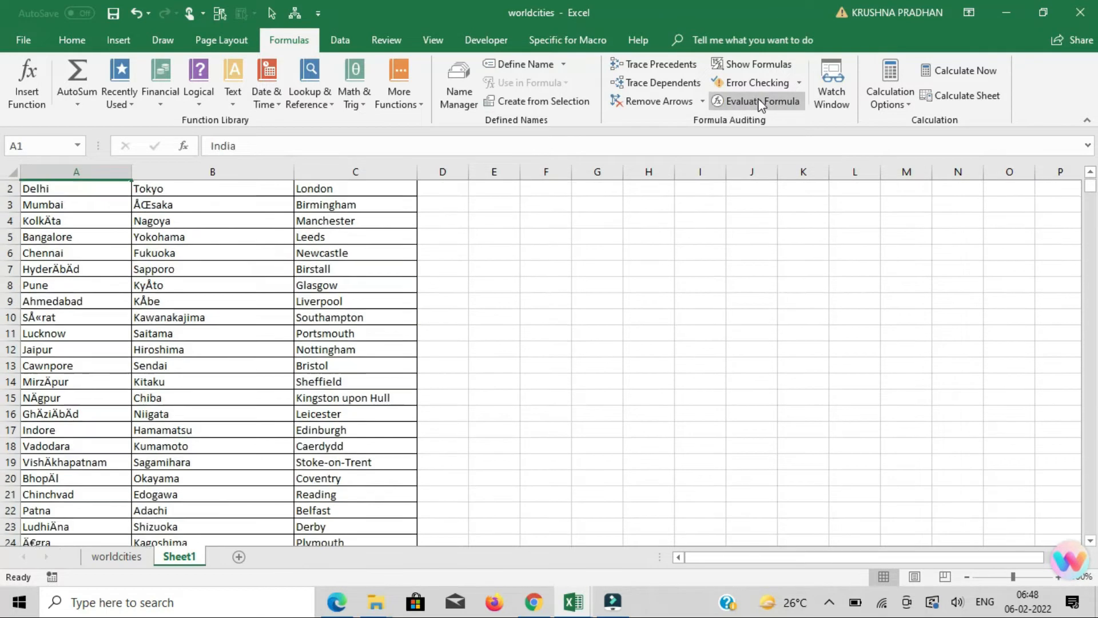
{"action": "key", "text": "Right"}
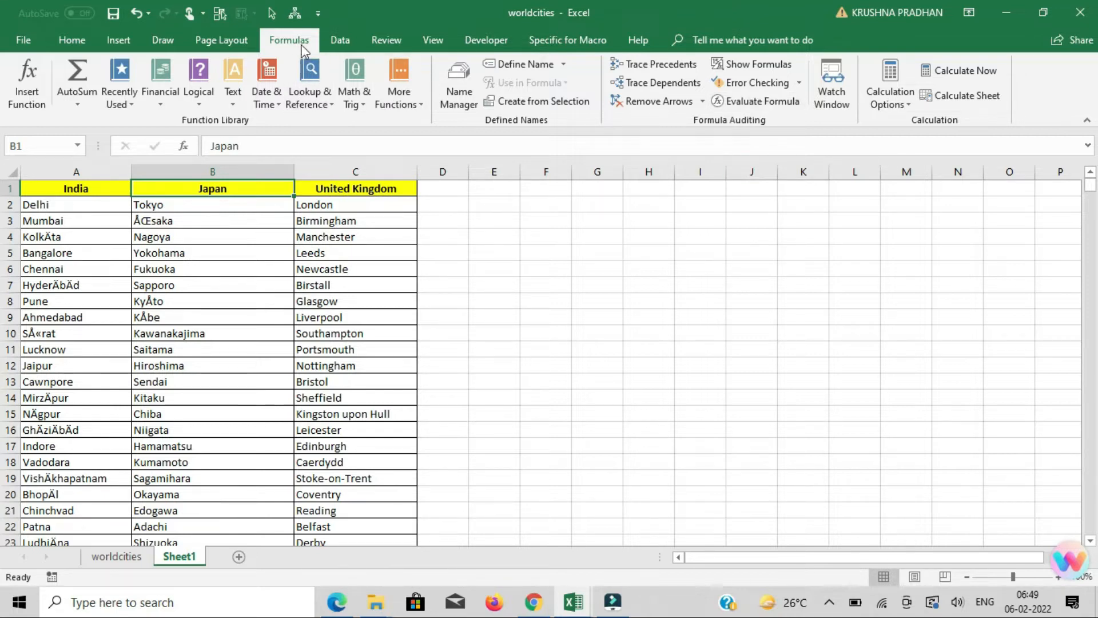
{"action": "left_click", "coordinate": [457, 86]}
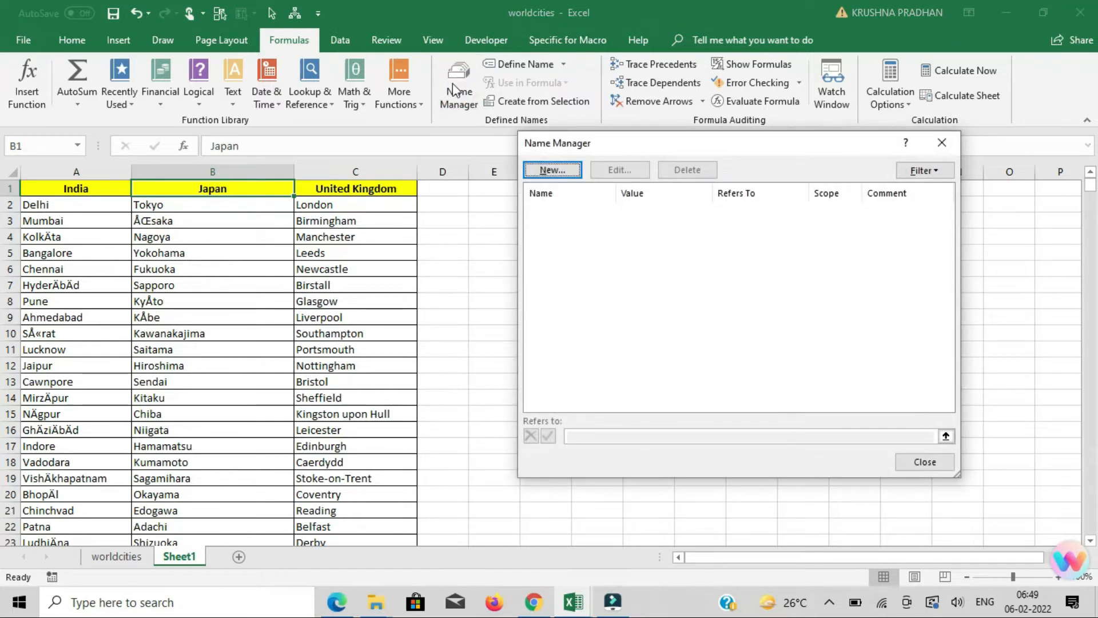
{"action": "left_click", "coordinate": [553, 170]}
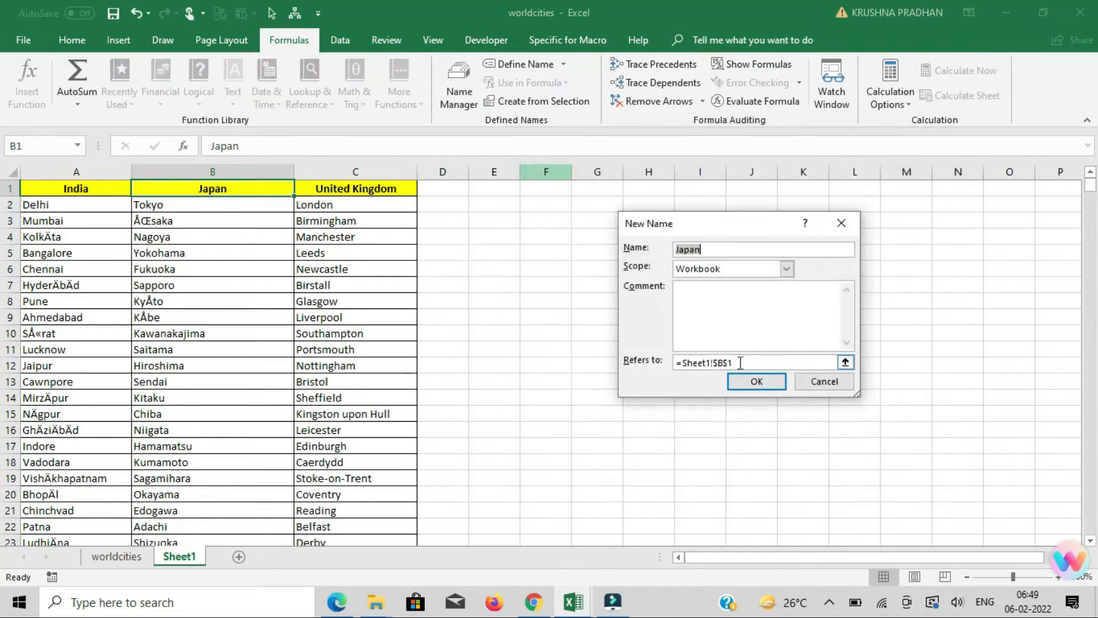
{"action": "left_click", "coordinate": [744, 378]}
Create a named range from the filled India column A, header included, using the top row as the name.
{"action": "key", "text": "Left"}
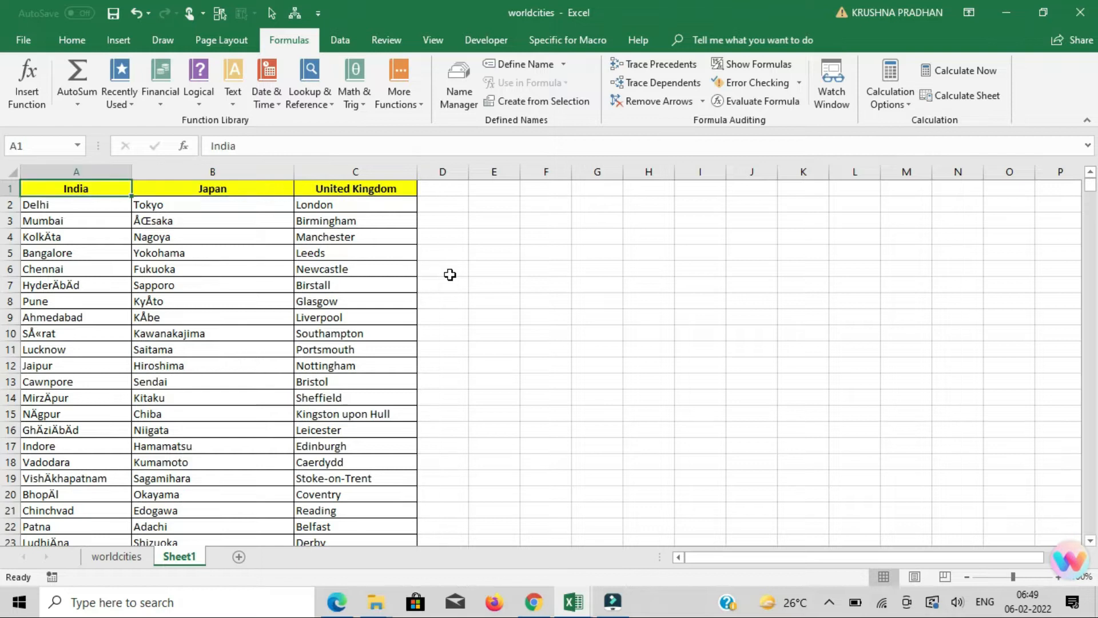
{"action": "key", "text": "ctrl+shift+Down"}
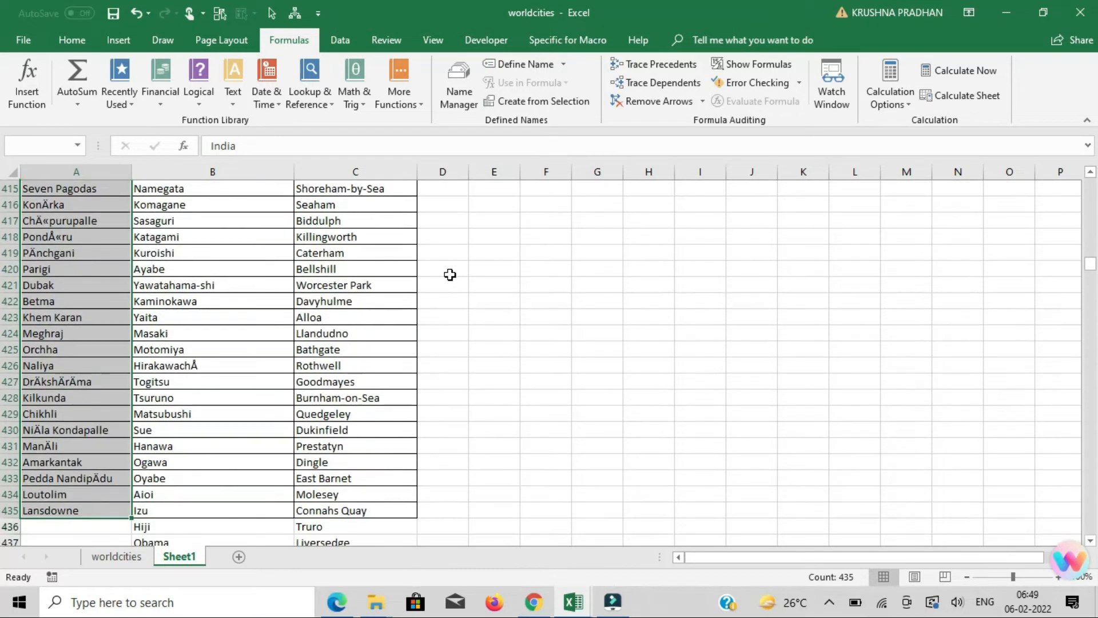
{"action": "key", "text": "ctrl+Home"}
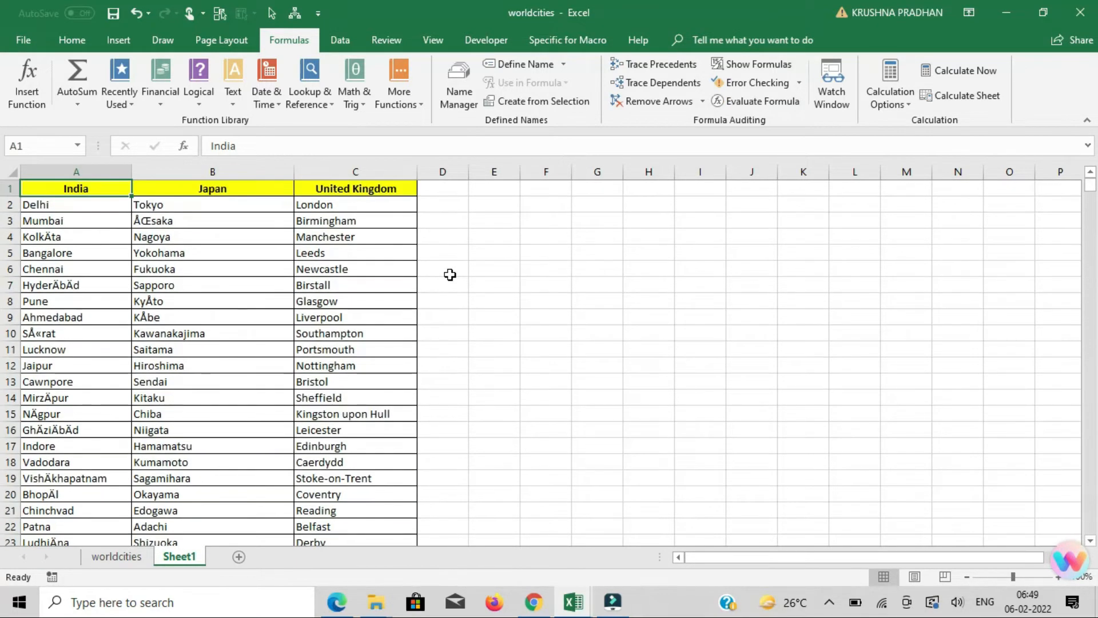
{"action": "key", "text": "ctrl+shift+Down"}
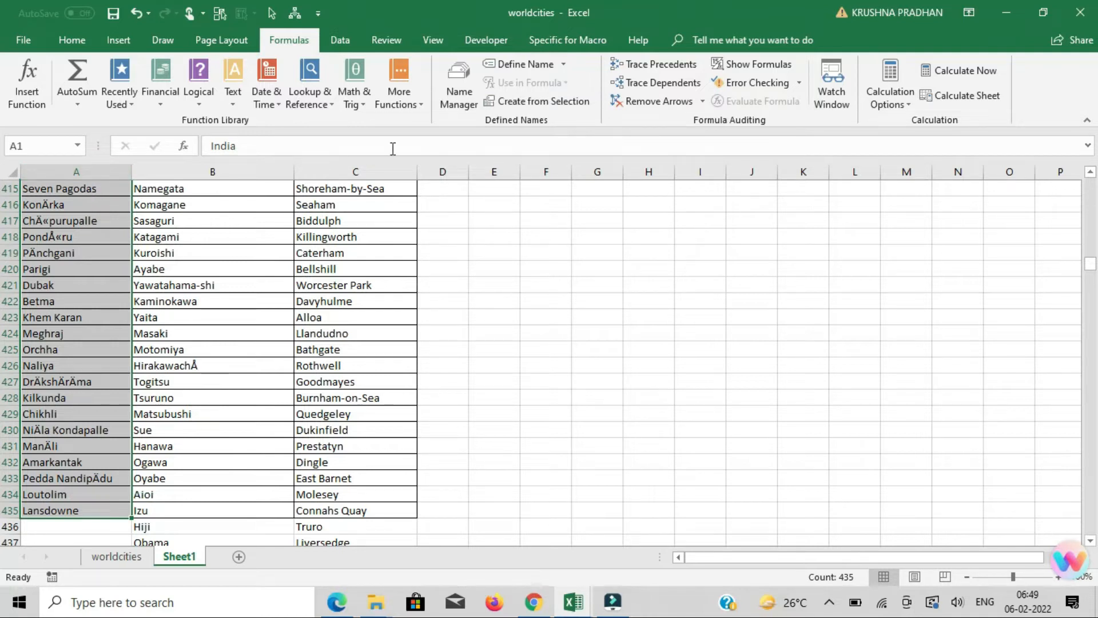
{"action": "left_click", "coordinate": [535, 103]}
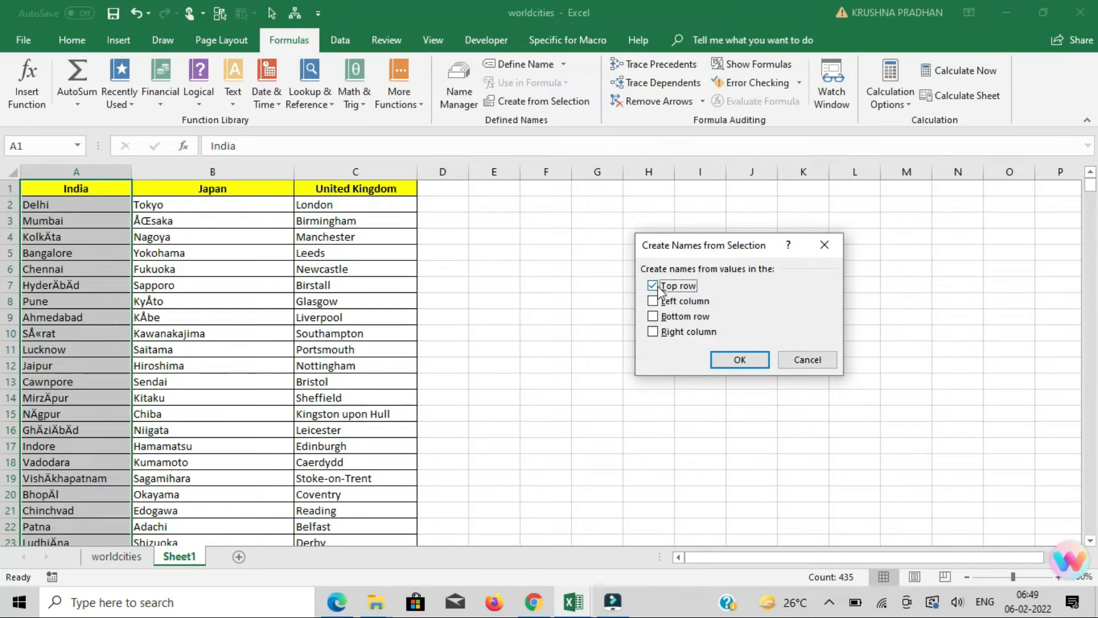
{"action": "left_click", "coordinate": [737, 357]}
Check which cells the India name refers to in the Name Manager.
{"action": "left_click", "coordinate": [461, 98]}
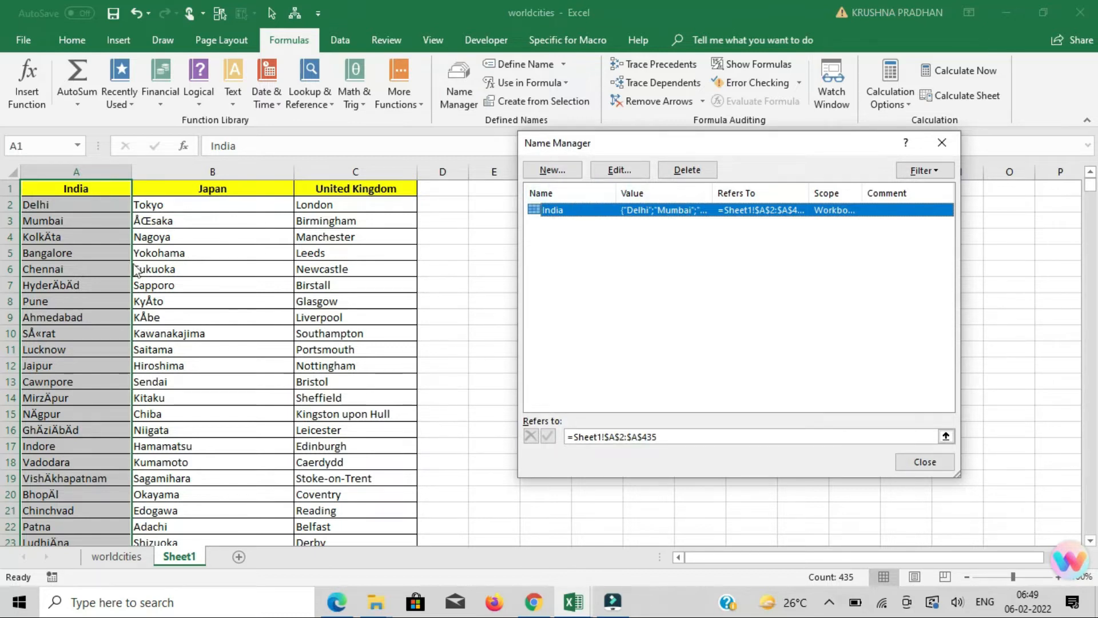
{"action": "left_click", "coordinate": [670, 436]}
{"action": "scroll", "coordinate": [78, 225], "scroll_direction": "down", "scroll_amount": 4}
{"action": "scroll", "coordinate": [78, 225], "scroll_direction": "up", "scroll_amount": 5}
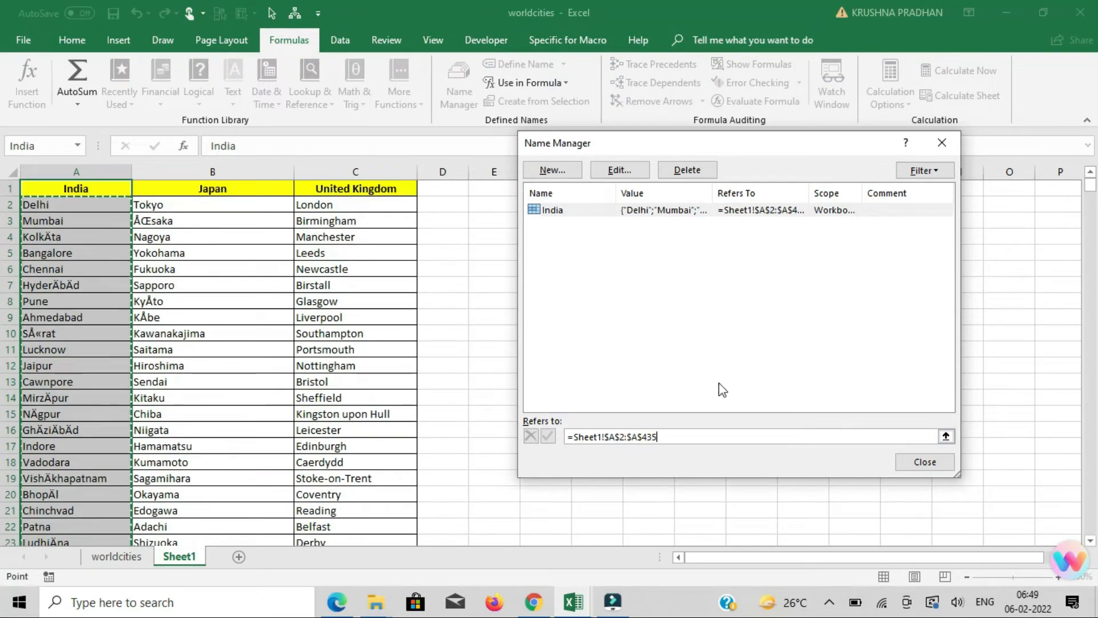
{"action": "left_click", "coordinate": [901, 462]}
Create a named range from the filled Japan column B, header included, using the top row as the name.
{"action": "left_click", "coordinate": [544, 288]}
{"action": "key", "text": "Left"}
{"action": "key", "text": "Left"}
{"action": "key", "text": "Left"}
{"action": "key", "text": "ctrl+Left"}
{"action": "key", "text": "ctrl+Up"}
{"action": "key", "text": "Right"}
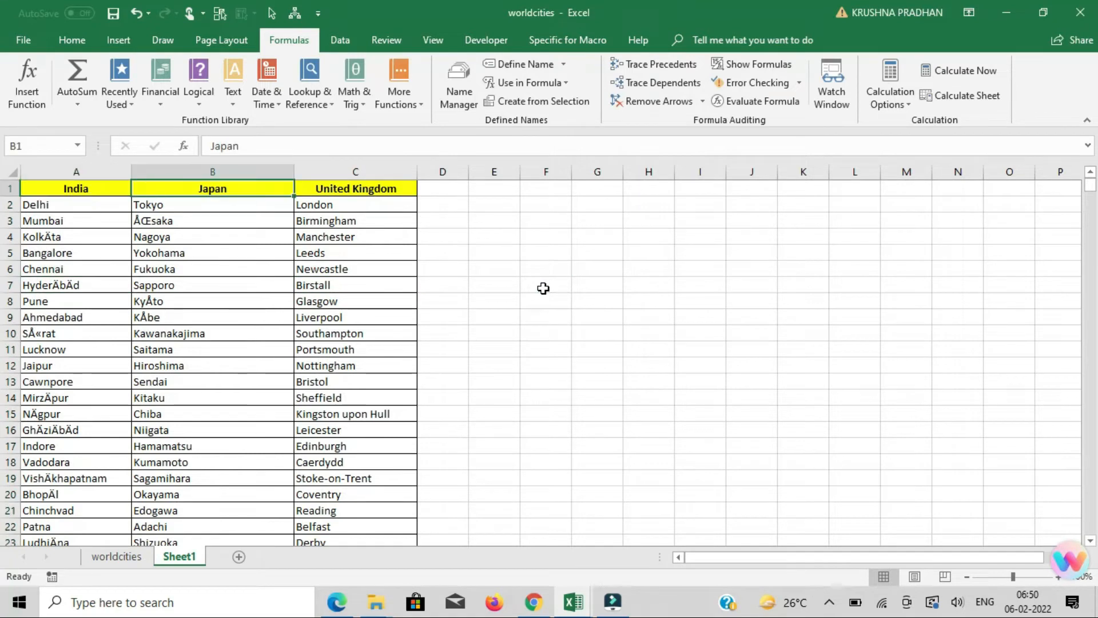
{"action": "key", "text": "ctrl+shift+Down"}
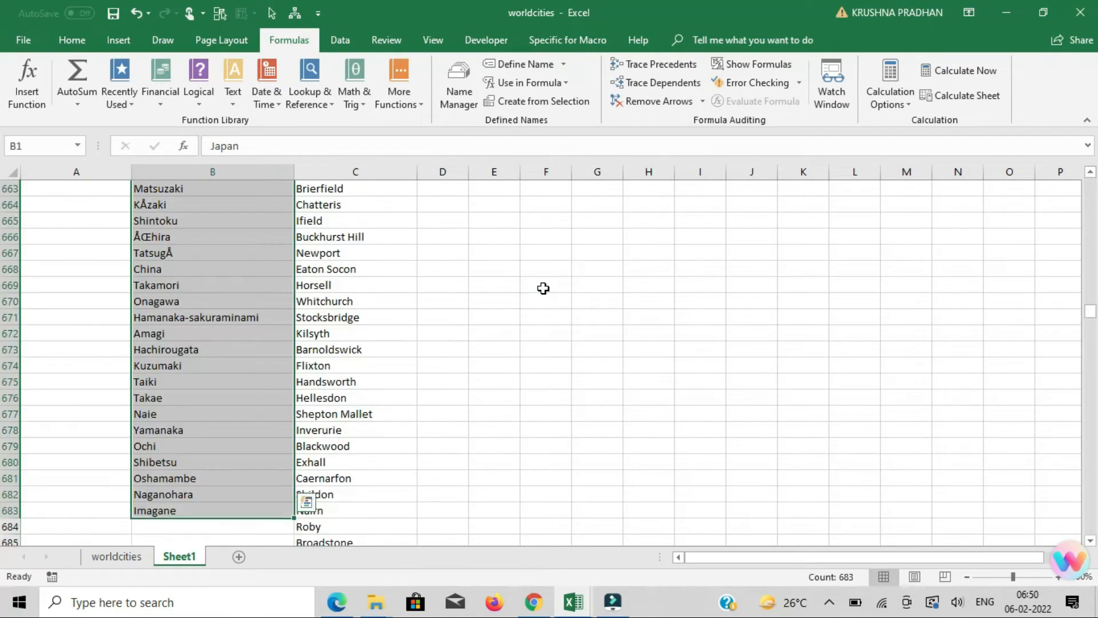
{"action": "left_click", "coordinate": [532, 103]}
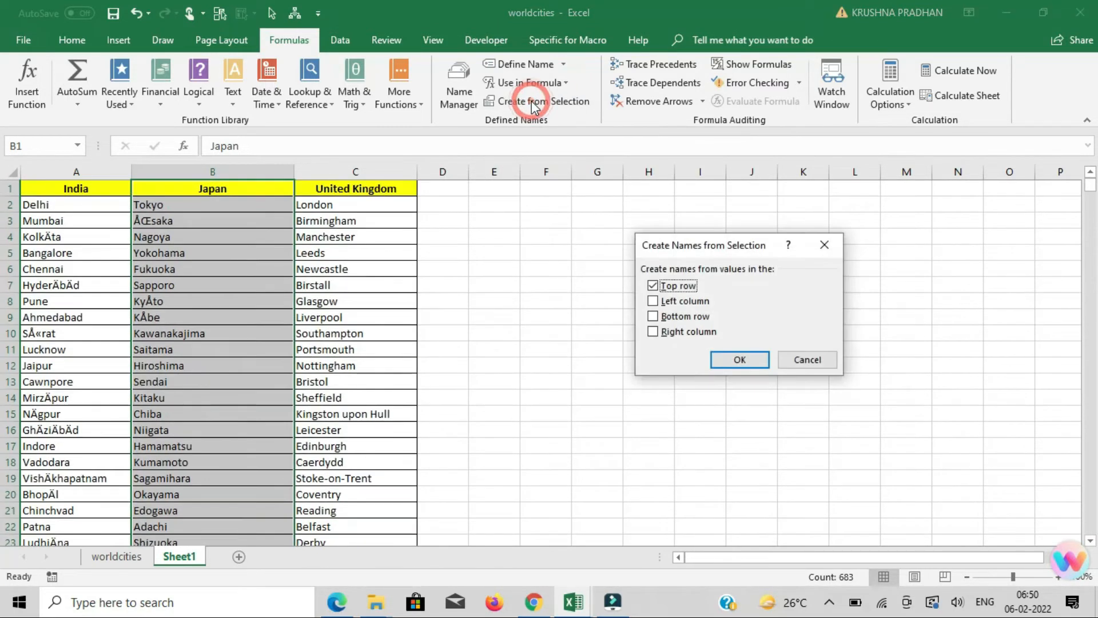
{"action": "left_click", "coordinate": [654, 287]}
{"action": "left_click", "coordinate": [739, 360]}
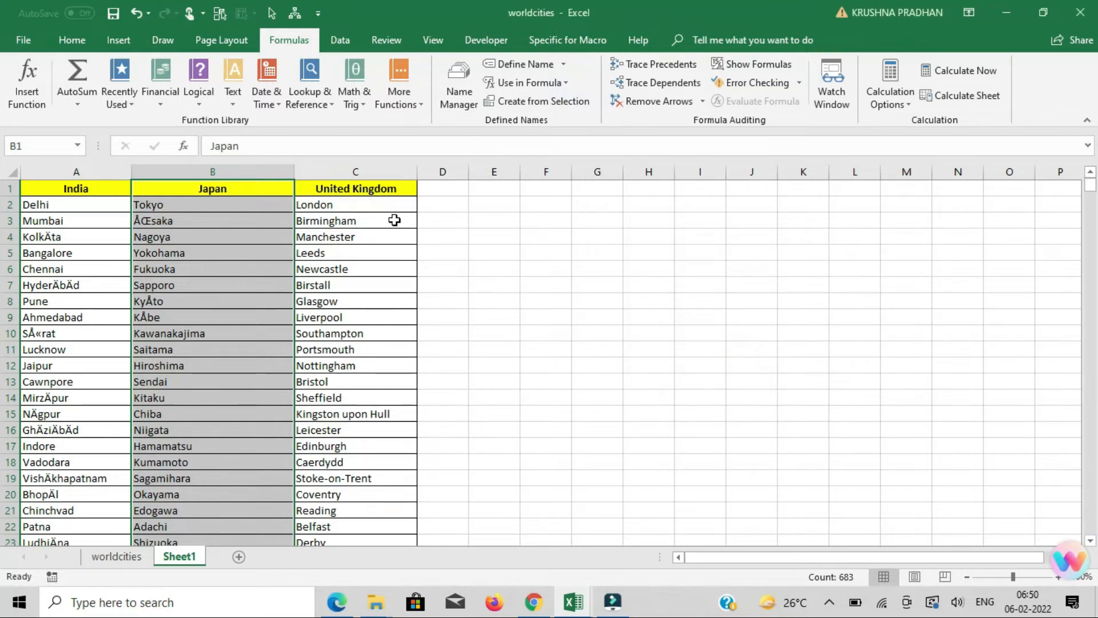
Create a named range from the filled United Kingdom column C, header included, using the top row as the name.
{"action": "left_click", "coordinate": [364, 191]}
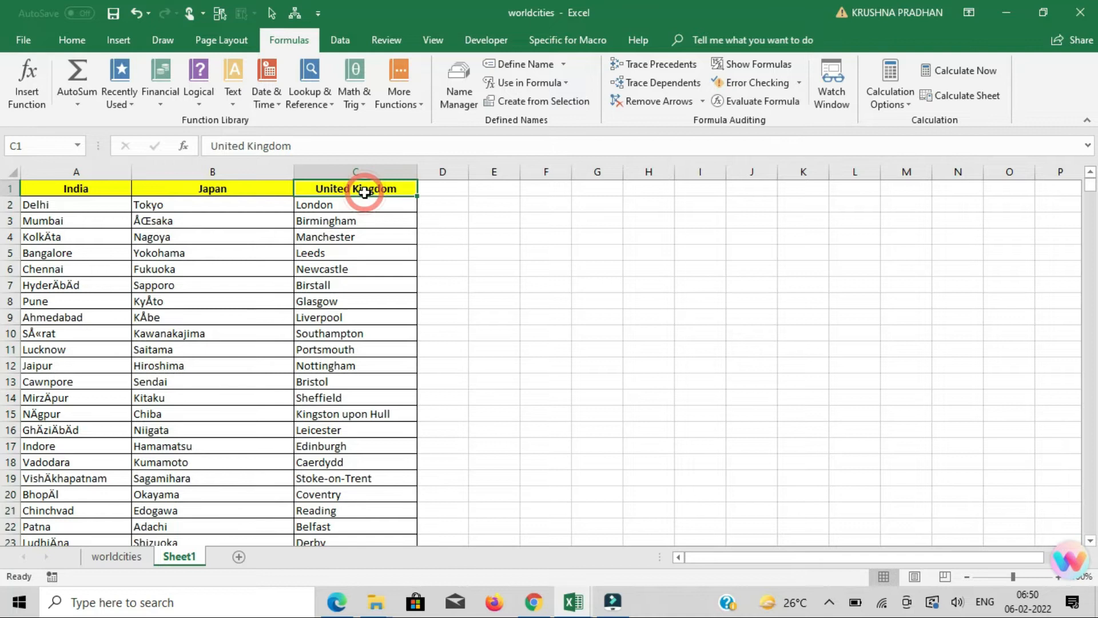
{"action": "key", "text": "ctrl+shift+Down"}
{"action": "left_click", "coordinate": [518, 103]}
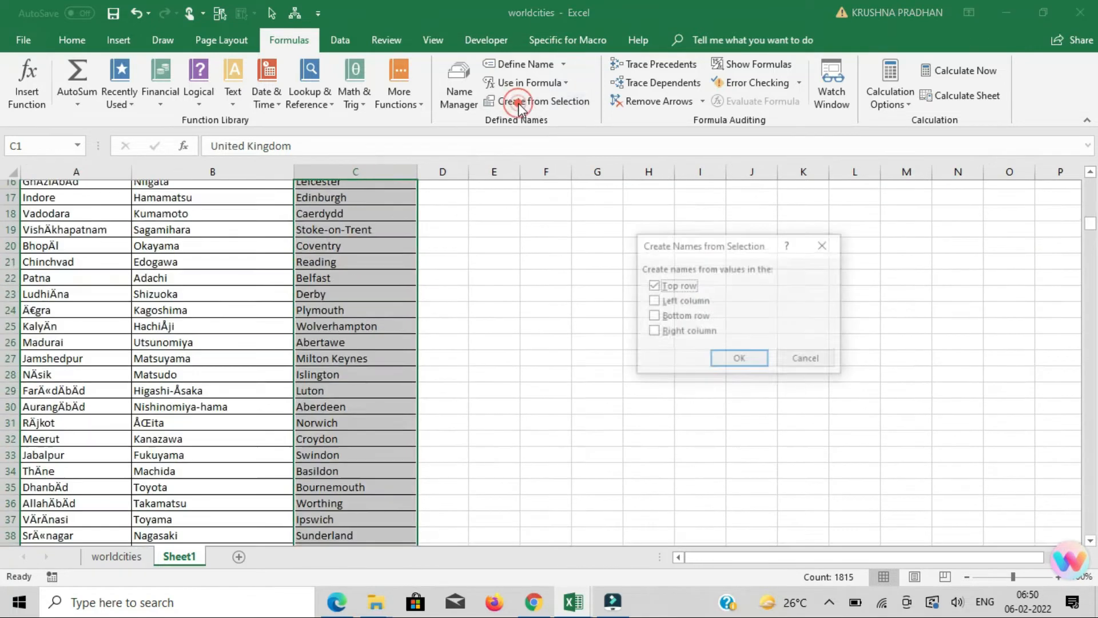
{"action": "left_click", "coordinate": [740, 360]}
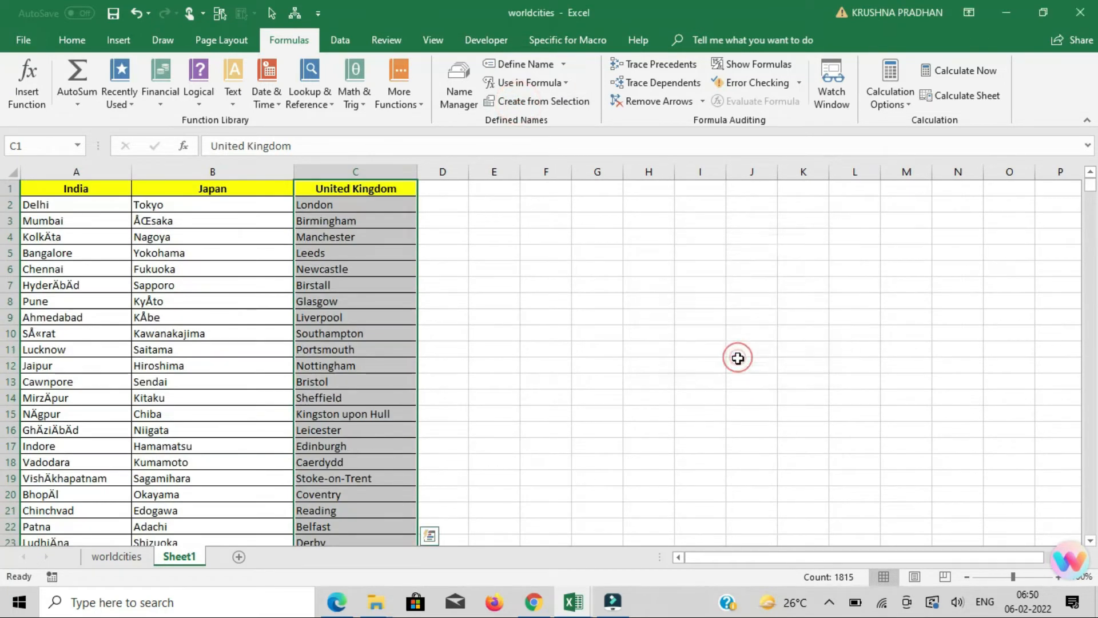
Check the India, Japan and United Kingdom named ranges by jumping to each one, and return to cell A1.
{"action": "left_click", "coordinate": [530, 237]}
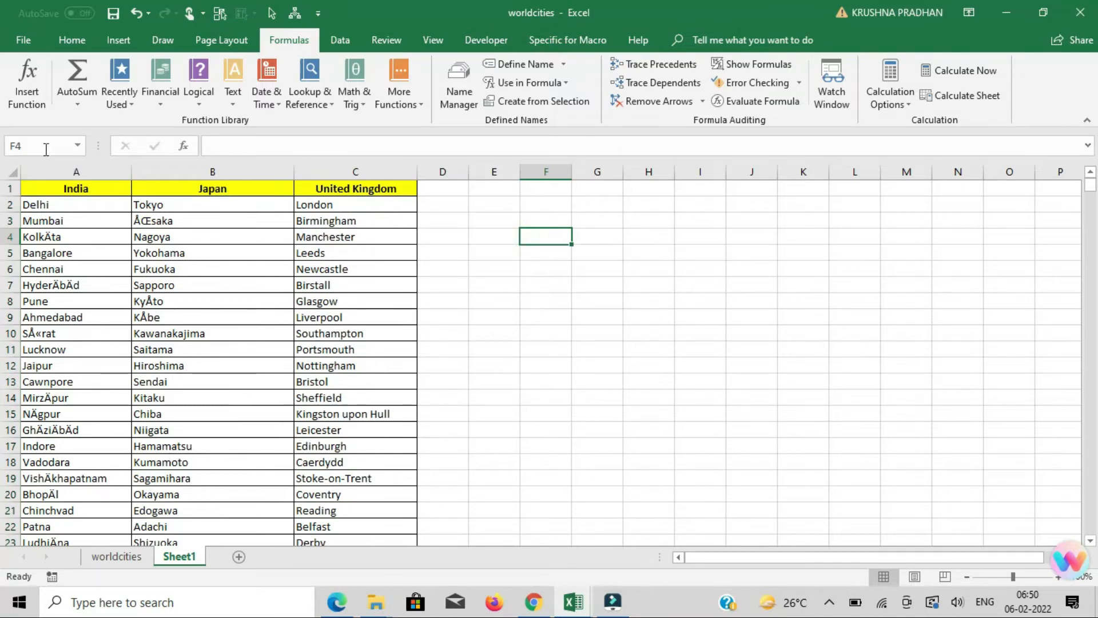
{"action": "left_click", "coordinate": [79, 147]}
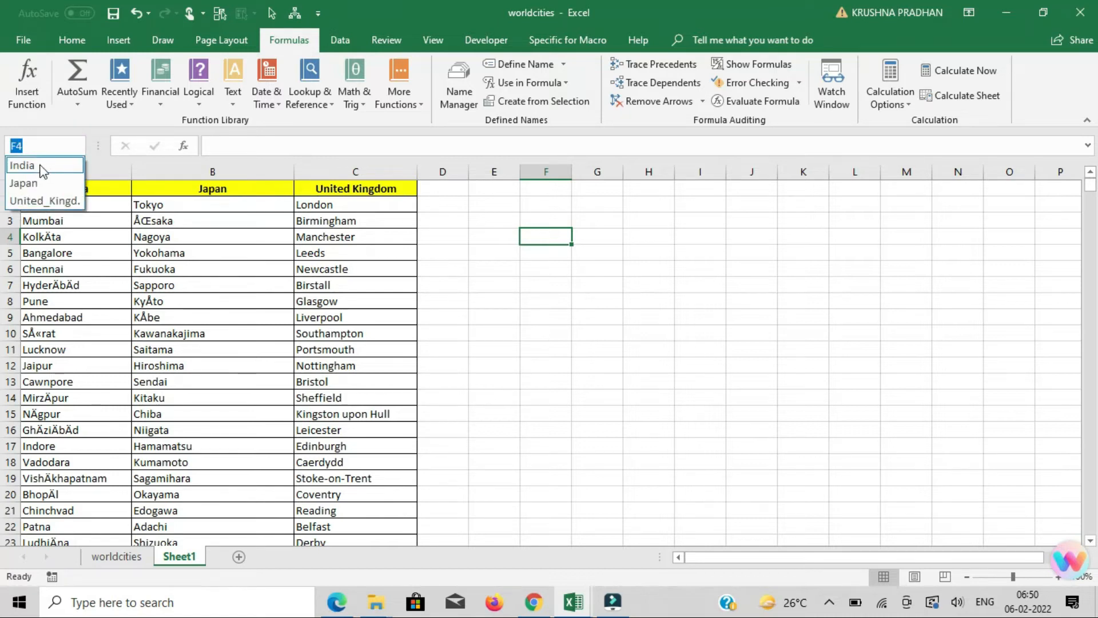
{"action": "left_click", "coordinate": [43, 172]}
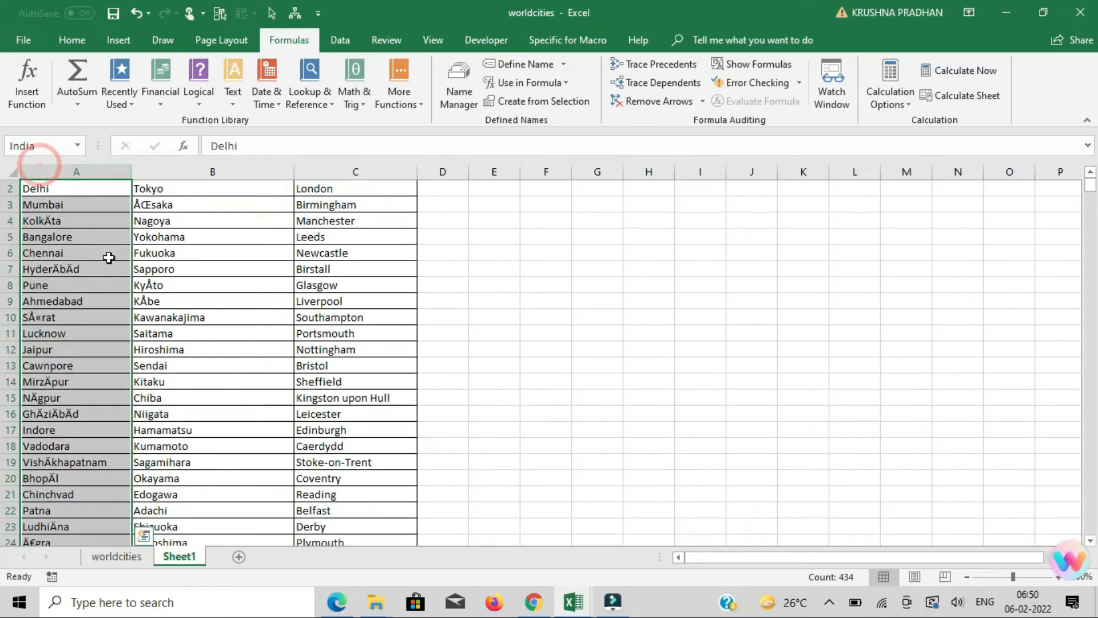
{"action": "scroll", "coordinate": [105, 247], "scroll_direction": "down", "scroll_amount": 6}
{"action": "scroll", "coordinate": [106, 248], "scroll_direction": "up", "scroll_amount": 6}
{"action": "left_click", "coordinate": [78, 147]}
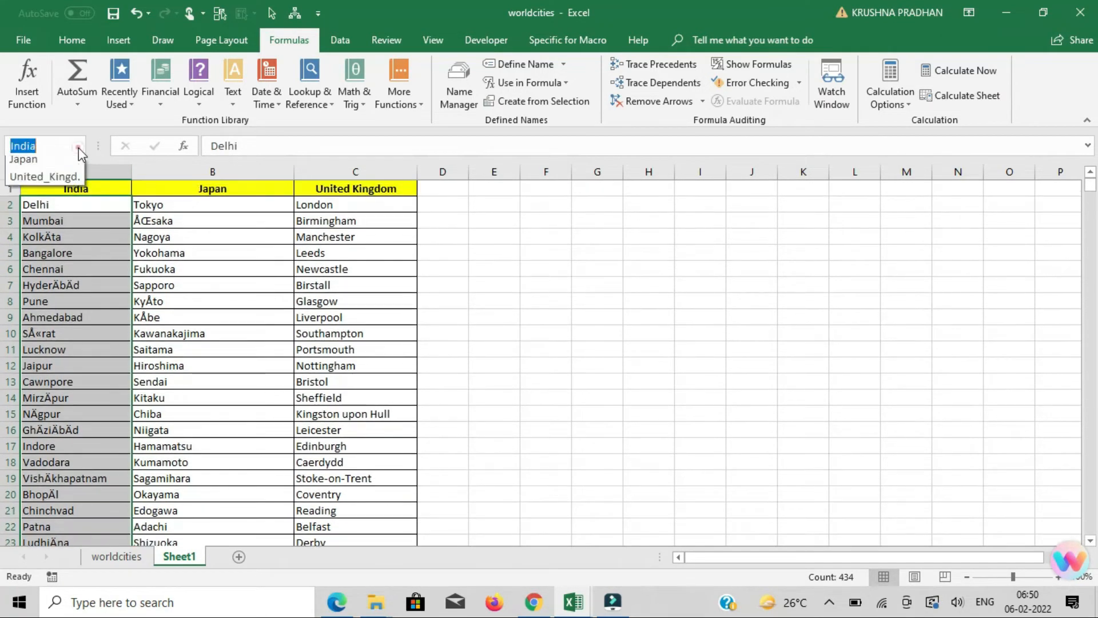
{"action": "left_click", "coordinate": [60, 181]}
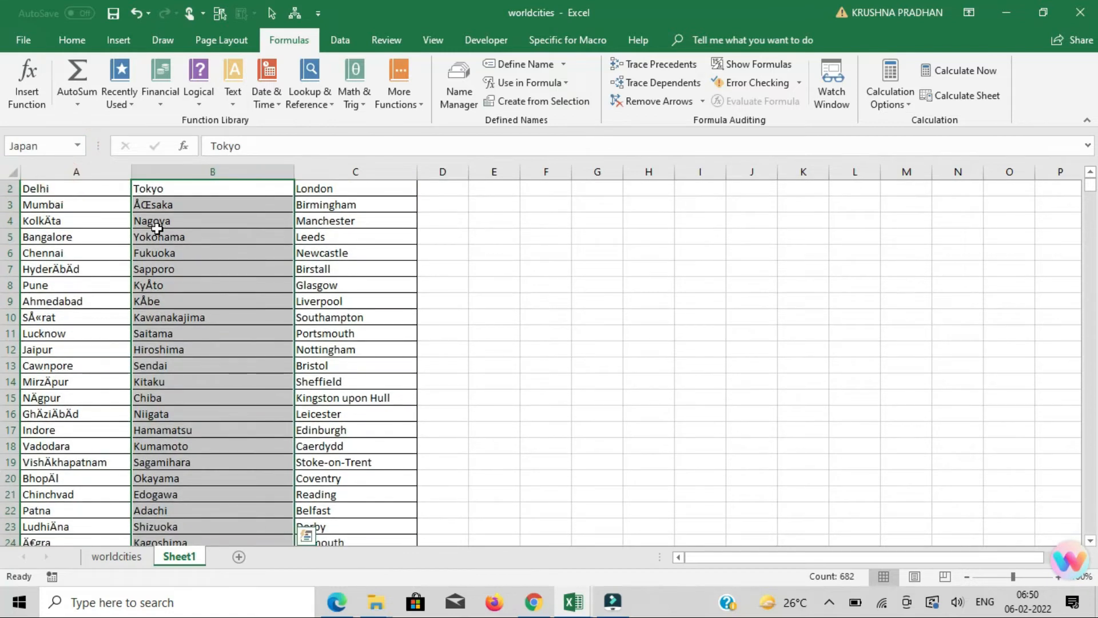
{"action": "left_click", "coordinate": [74, 147]}
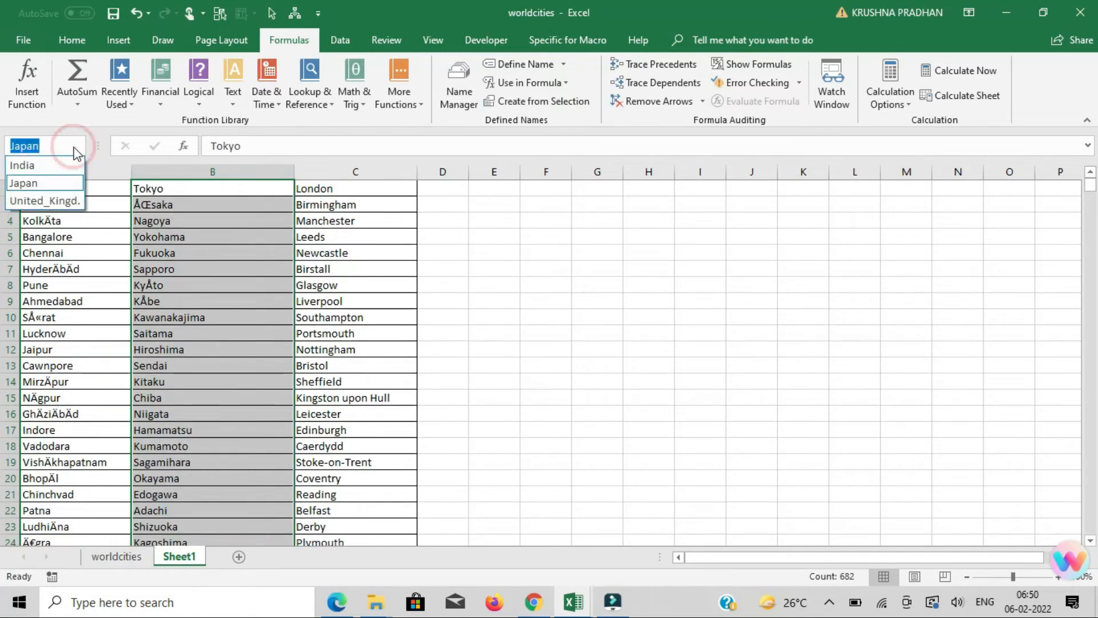
{"action": "left_click", "coordinate": [70, 202]}
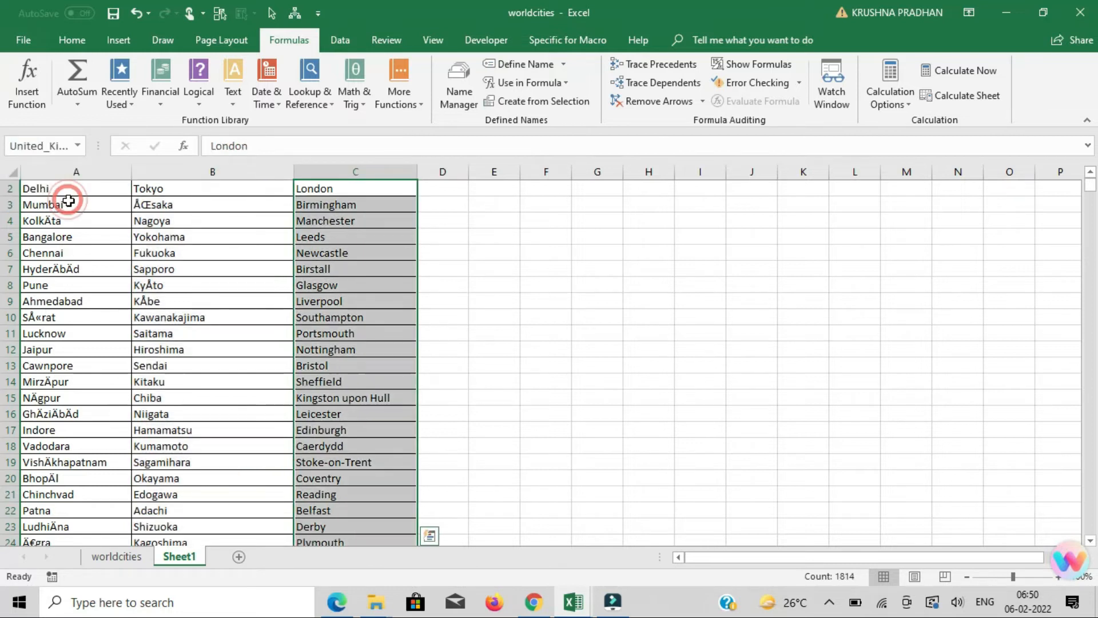
{"action": "left_click", "coordinate": [450, 241]}
{"action": "key", "text": "ctrl+Up"}
{"action": "key", "text": "ctrl+Home"}
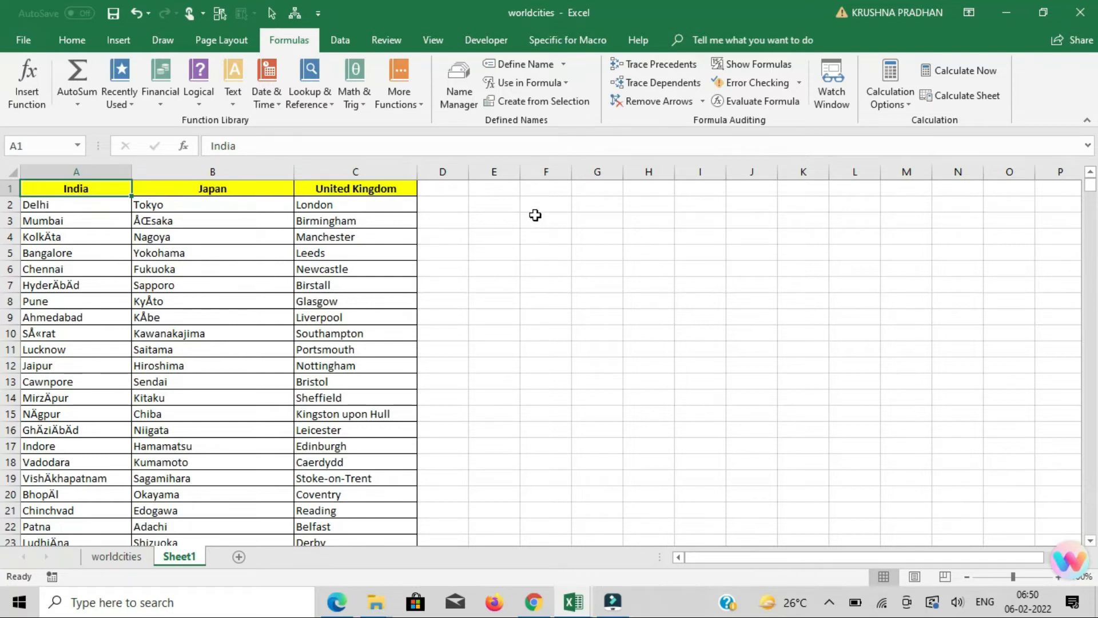
Add list data validation to cell E2 with the country headers =$A$1:$C$1 as the source.
{"action": "left_click", "coordinate": [497, 206]}
{"action": "left_click_drag", "start_coordinate": [101, 188], "coordinate": [324, 187]}
{"action": "left_click", "coordinate": [495, 206]}
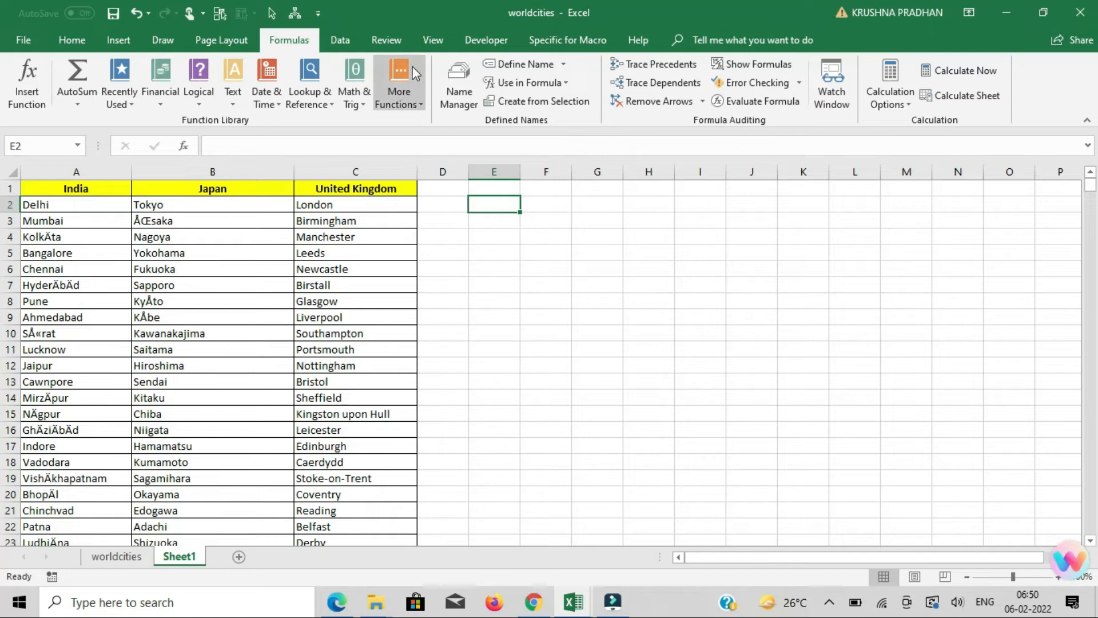
{"action": "left_click", "coordinate": [345, 41]}
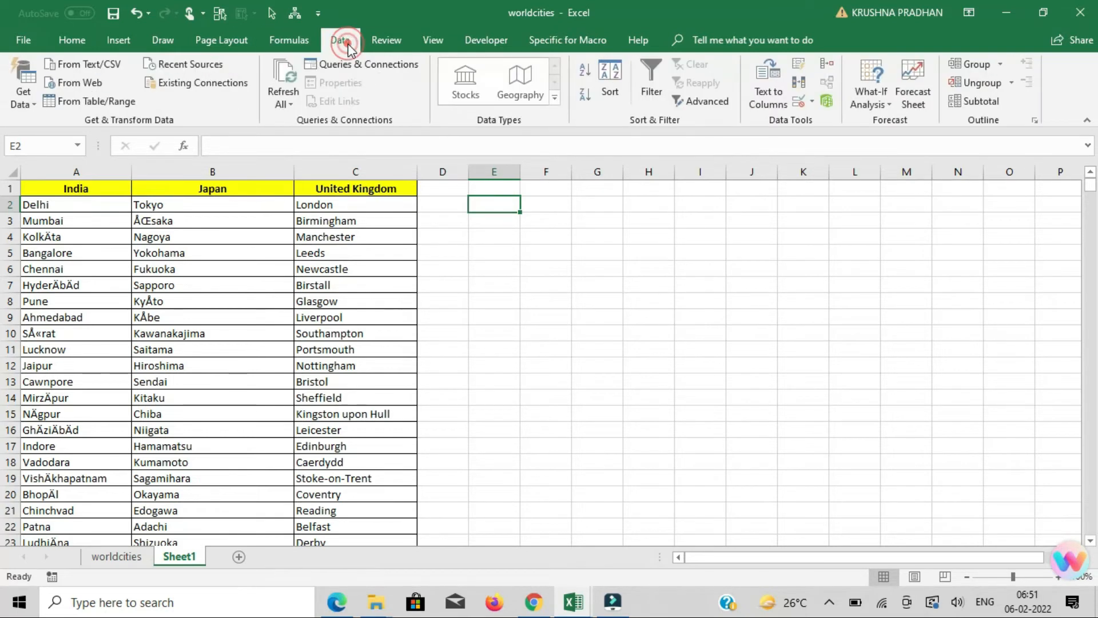
{"action": "left_click", "coordinate": [812, 104]}
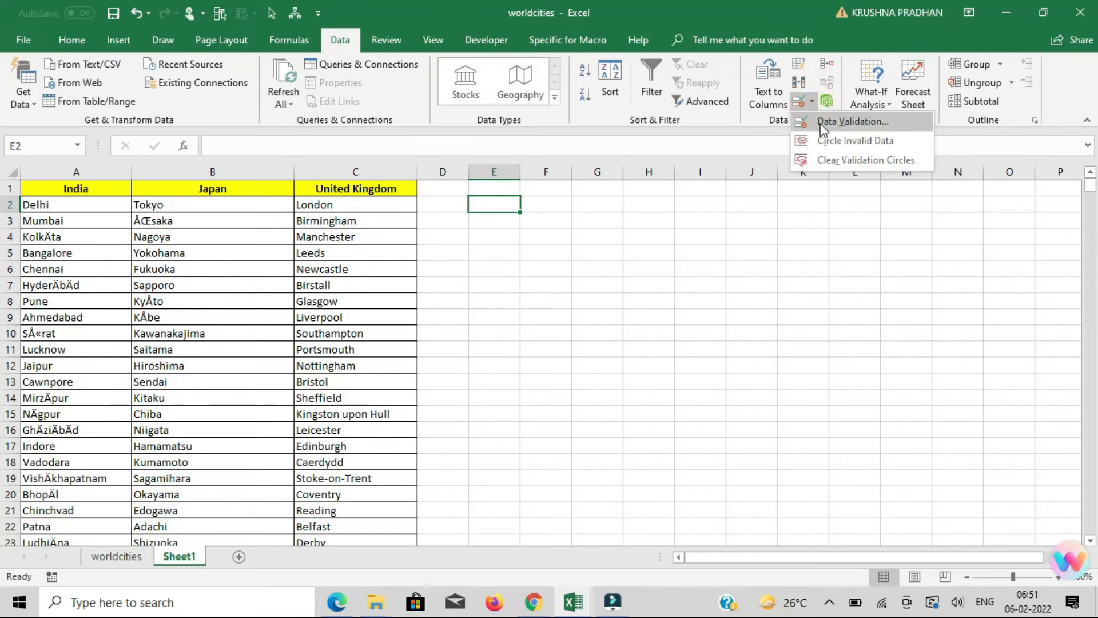
{"action": "left_click", "coordinate": [824, 122]}
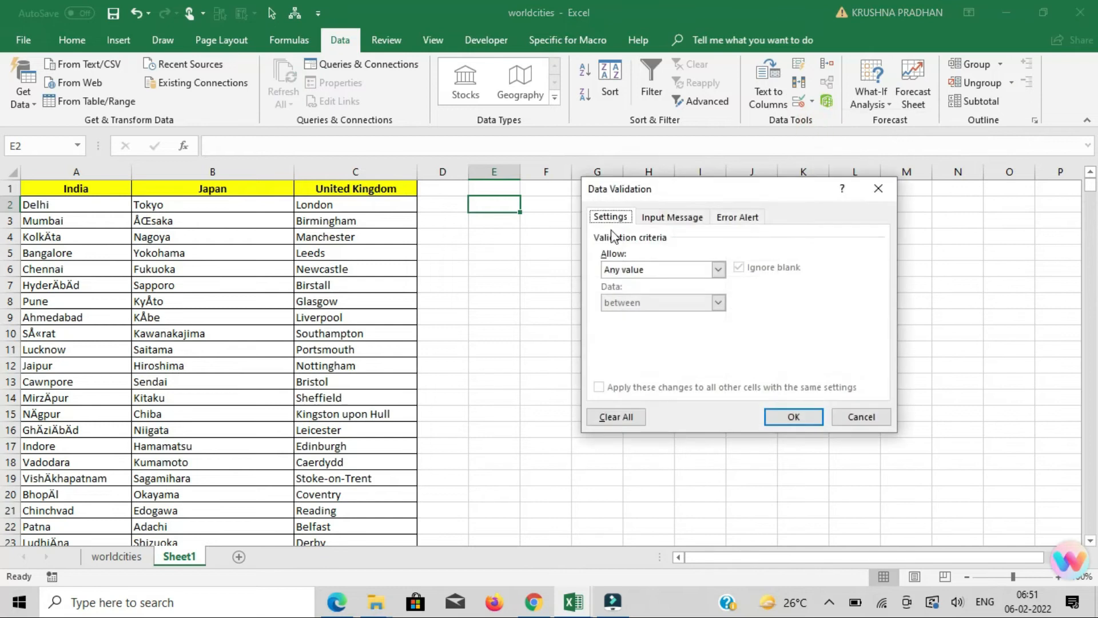
{"action": "left_click", "coordinate": [703, 274]}
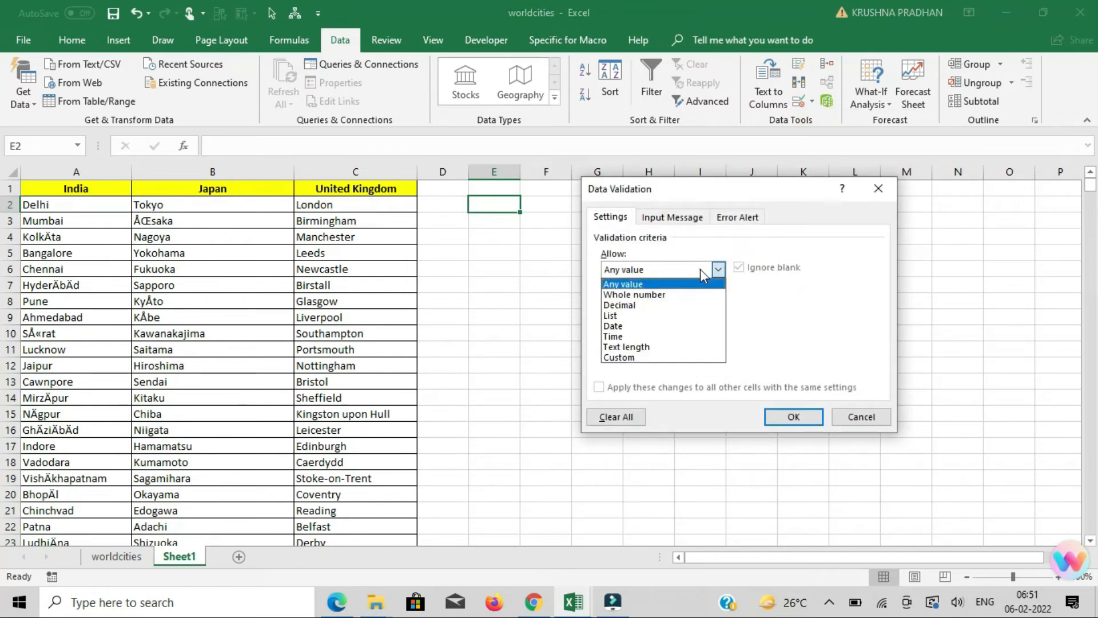
{"action": "left_click", "coordinate": [644, 316]}
{"action": "left_click", "coordinate": [812, 330]}
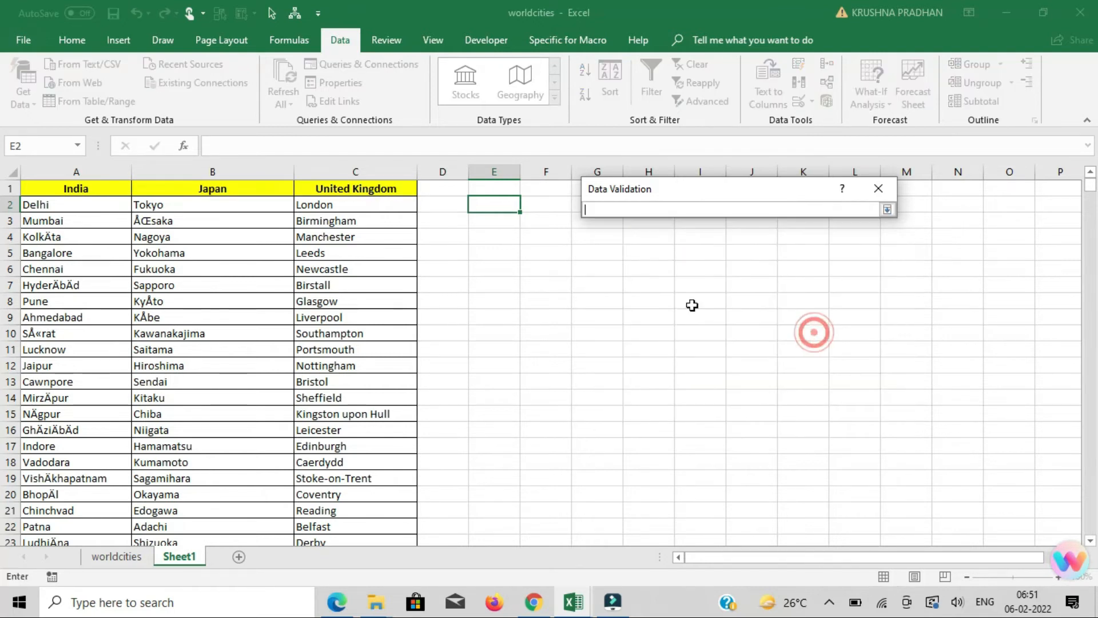
{"action": "left_click_drag", "start_coordinate": [89, 188], "coordinate": [324, 185]}
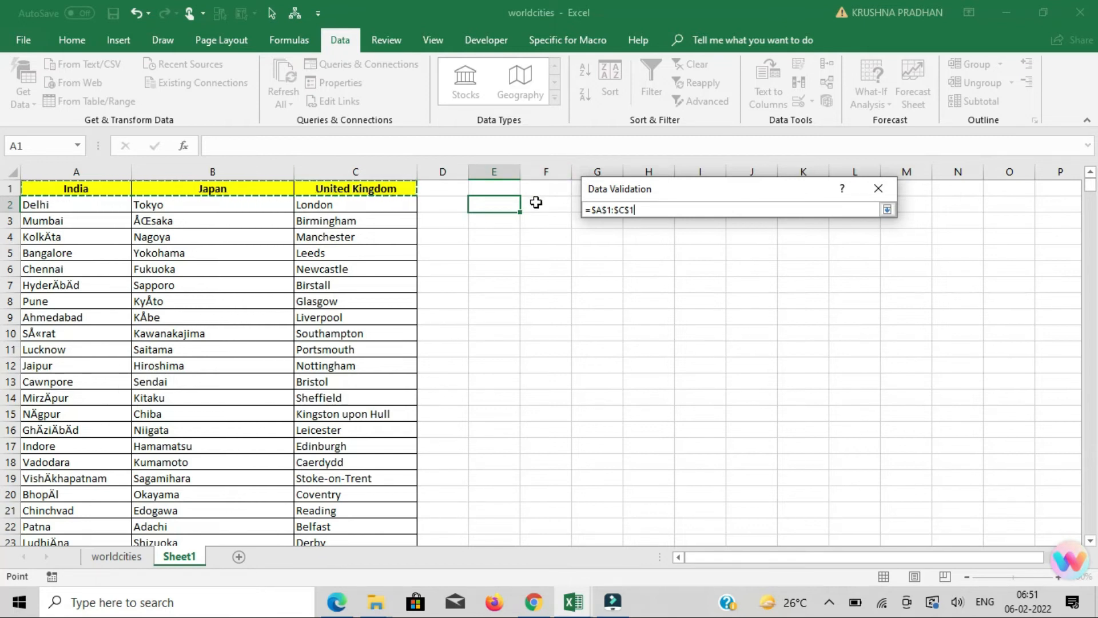
{"action": "left_click", "coordinate": [887, 210]}
{"action": "left_click", "coordinate": [792, 418]}
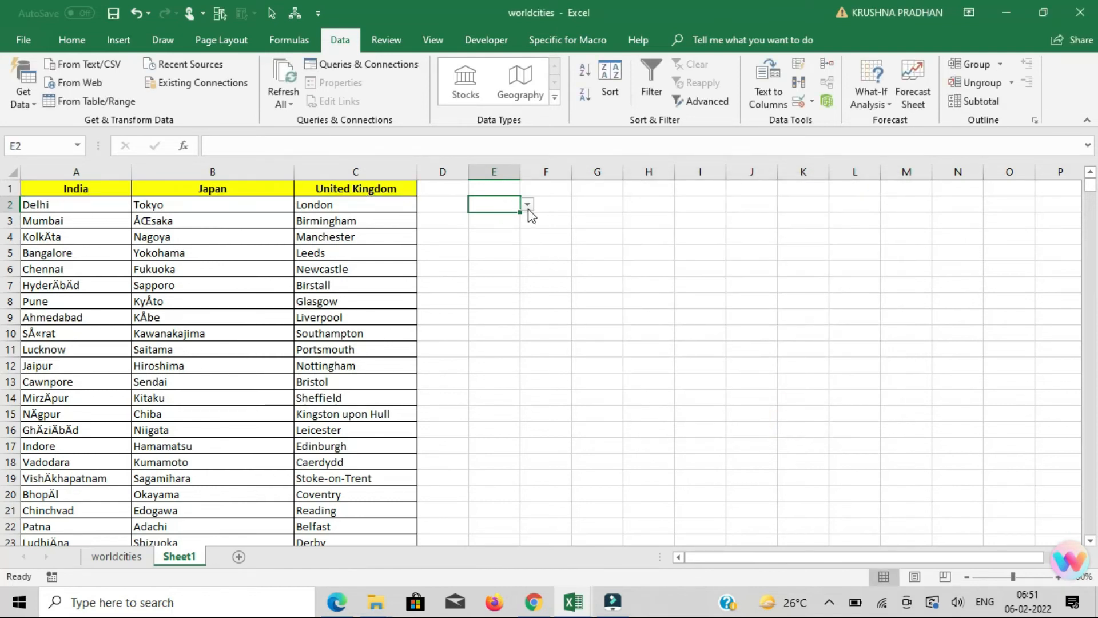
Choose India from the country dropdown in cell E2 and look through its options again.
{"action": "left_click", "coordinate": [528, 205]}
{"action": "left_click", "coordinate": [507, 217]}
{"action": "left_click", "coordinate": [527, 205]}
{"action": "left_click", "coordinate": [540, 213]}
Enter the headers Country in cell E1 and City in cell F1.
{"action": "left_click", "coordinate": [491, 188]}
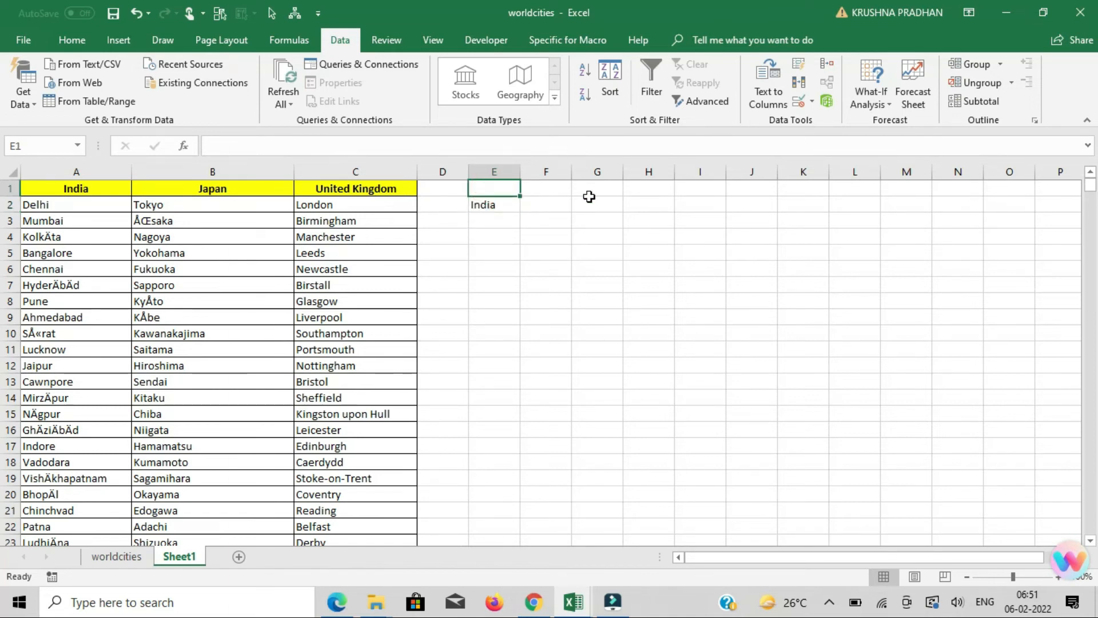
{"action": "type", "text": "cOUNTRY"}
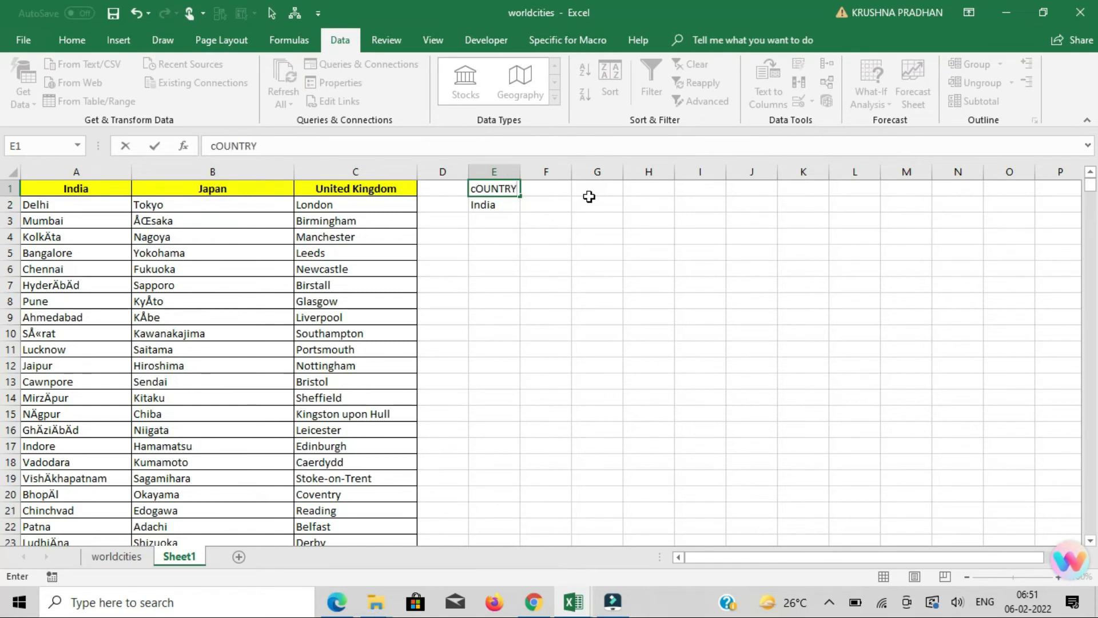
{"action": "key", "text": "Return"}
{"action": "key", "text": "Up"}
{"action": "key", "text": "Right"}
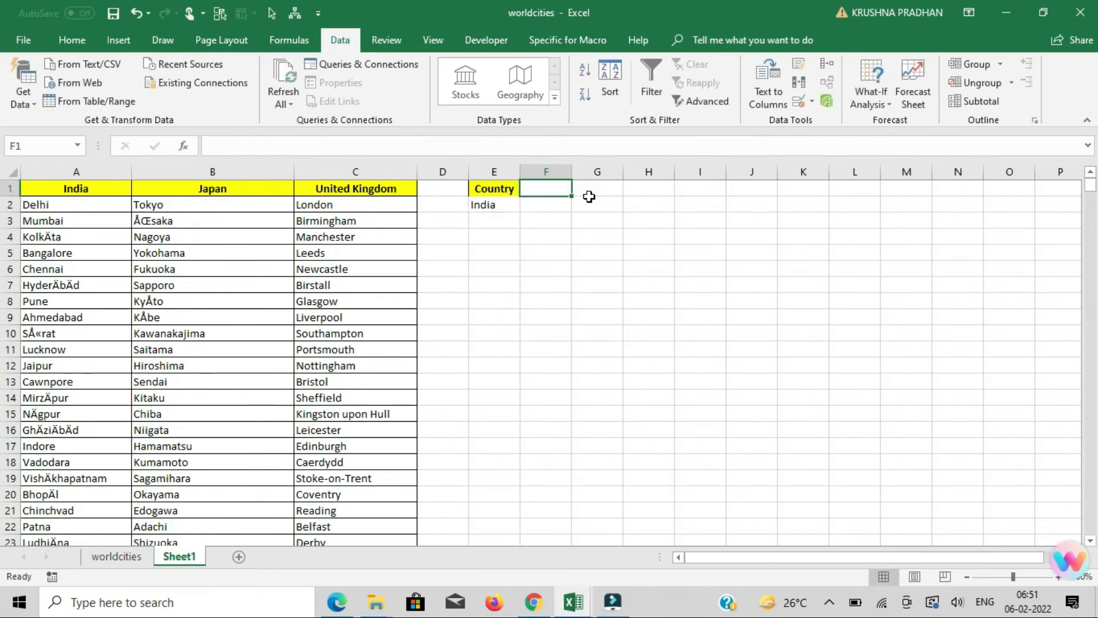
{"action": "type", "text": "City"}
{"action": "key", "text": "Return"}
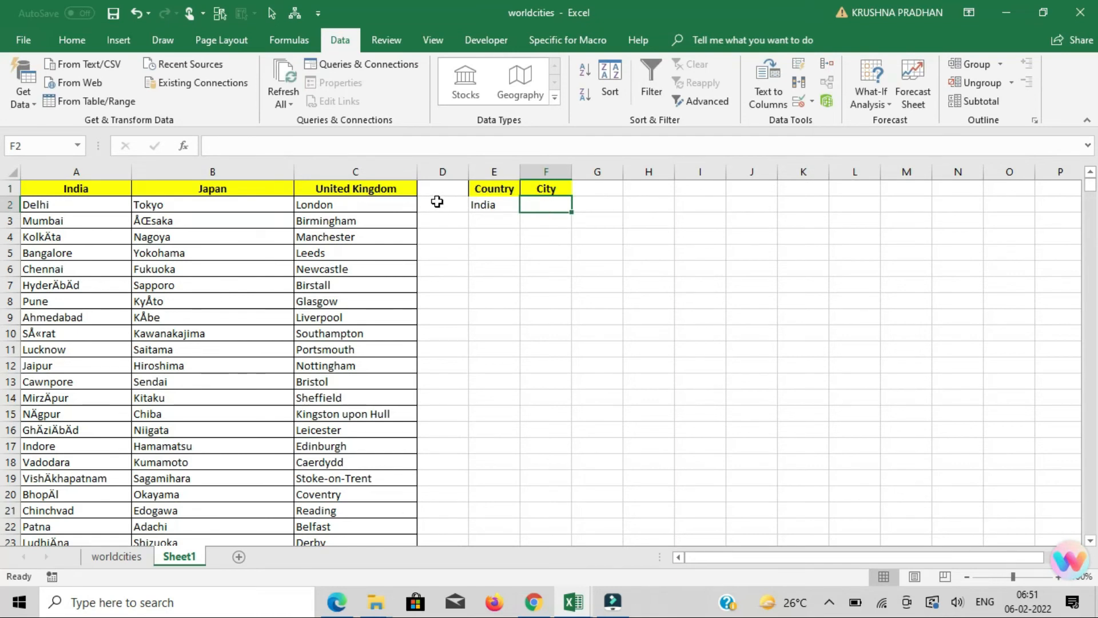
Add list data validation to cell F2 with =indirect($E$2) as the source.
{"action": "left_click", "coordinate": [814, 103]}
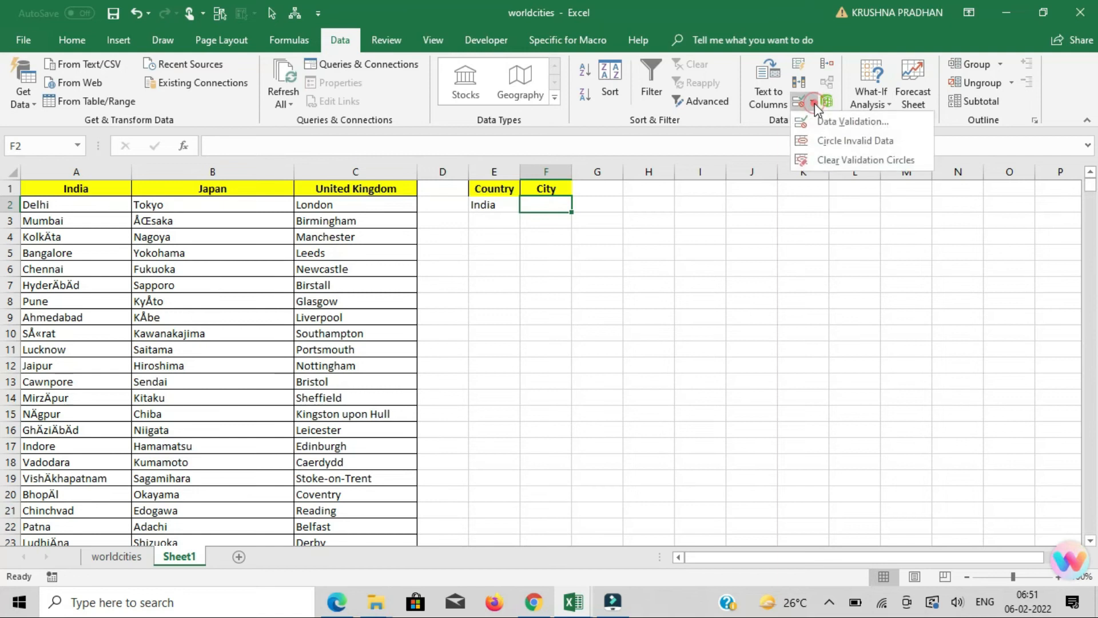
{"action": "left_click", "coordinate": [828, 123]}
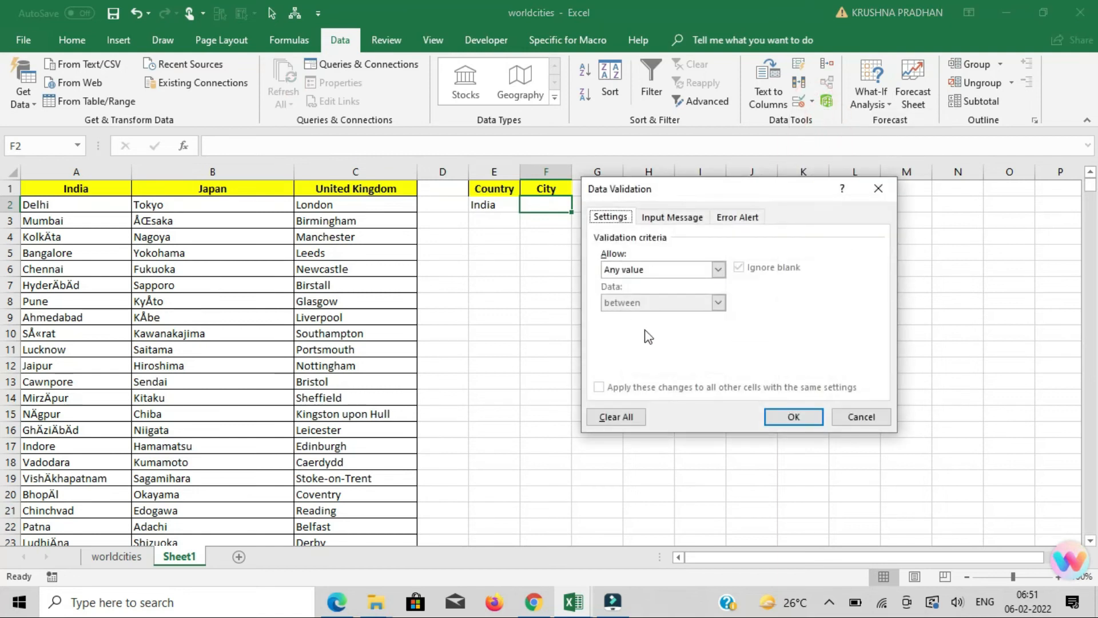
{"action": "left_click", "coordinate": [647, 271]}
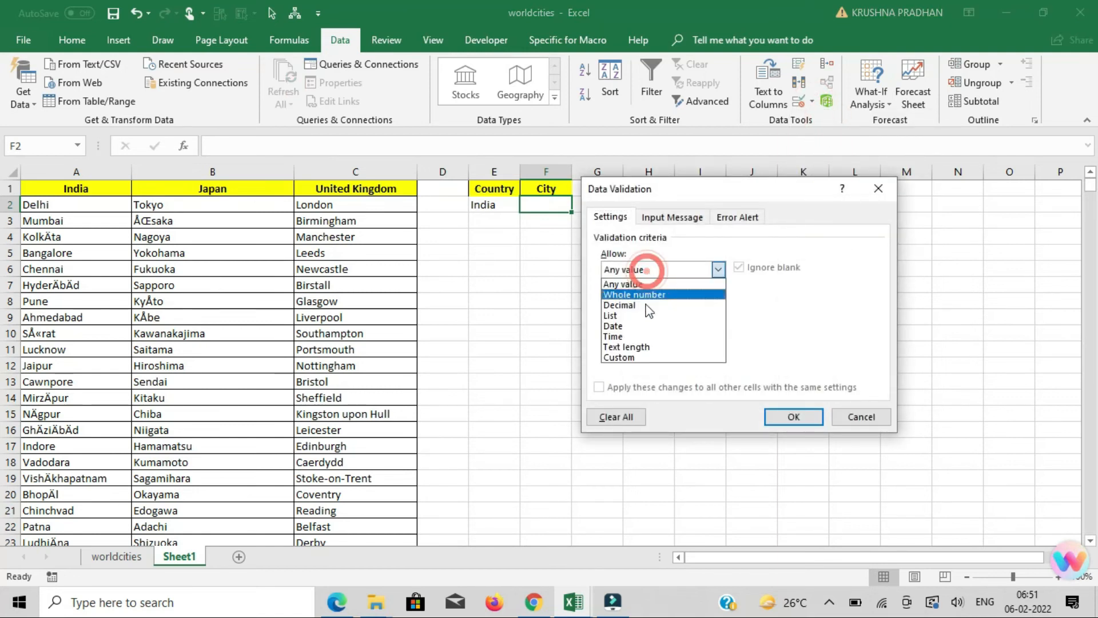
{"action": "left_click", "coordinate": [611, 315]}
{"action": "left_click", "coordinate": [635, 335]}
{"action": "type", "text": "=indirect"}
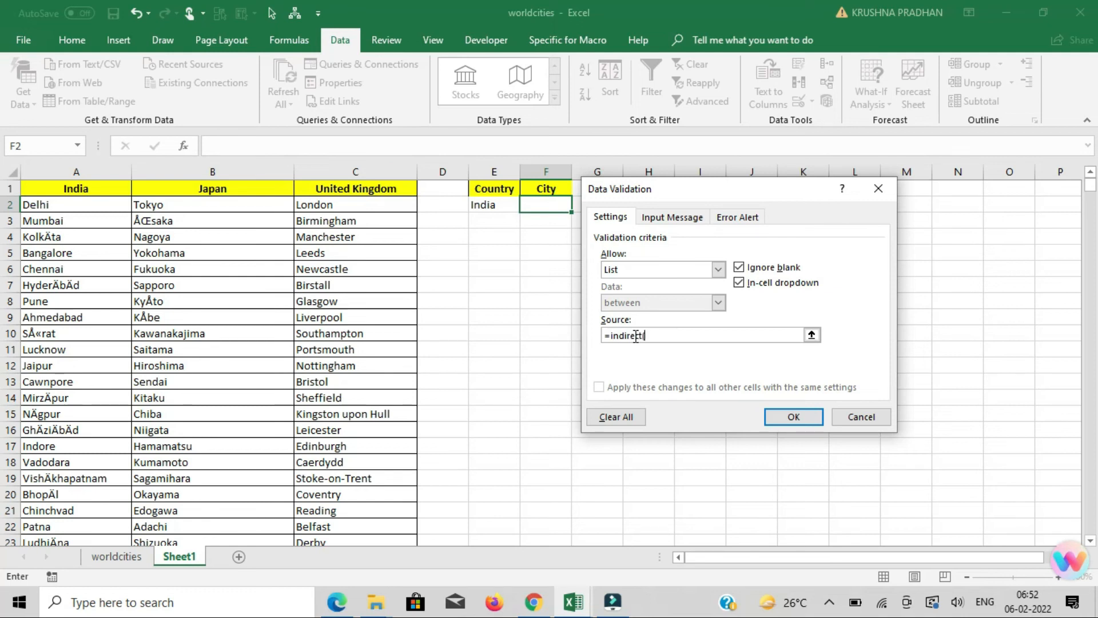
{"action": "type", "text": "("}
{"action": "left_click", "coordinate": [485, 207]}
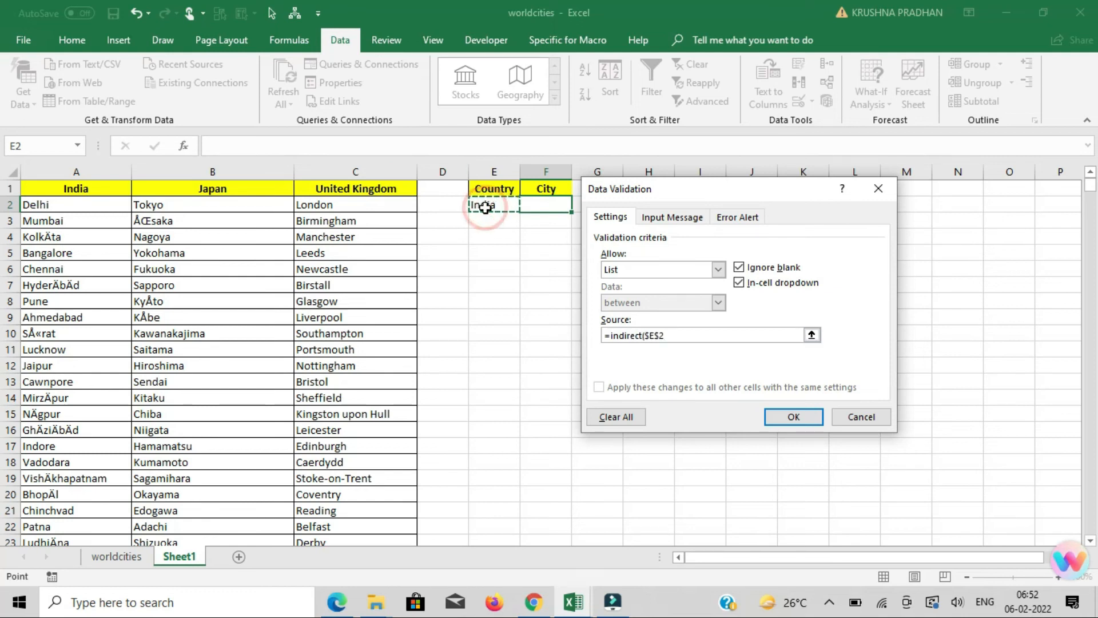
{"action": "type", "text": ")"}
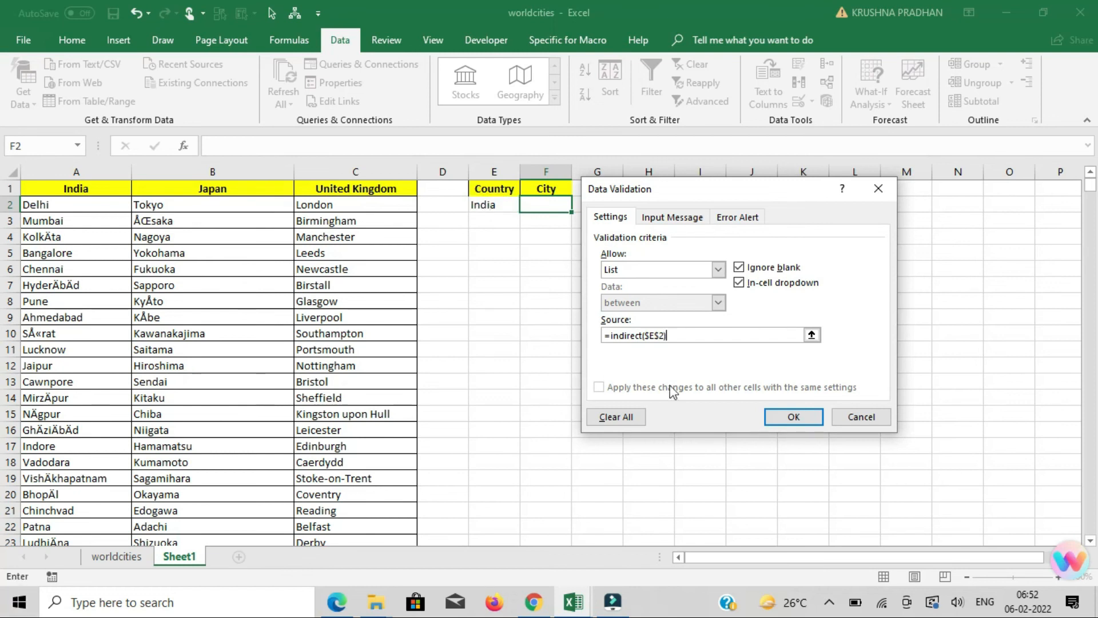
{"action": "left_click", "coordinate": [795, 417]}
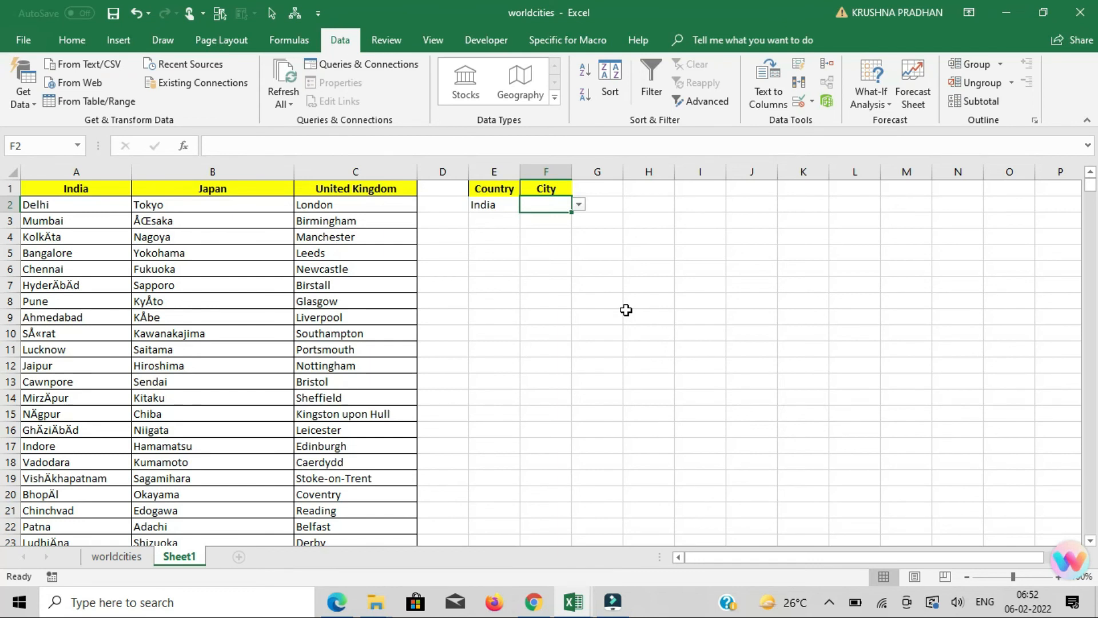
Switch the country in cell E2 to Japan and browse the dependent city list in cell F2.
{"action": "left_click", "coordinate": [512, 210]}
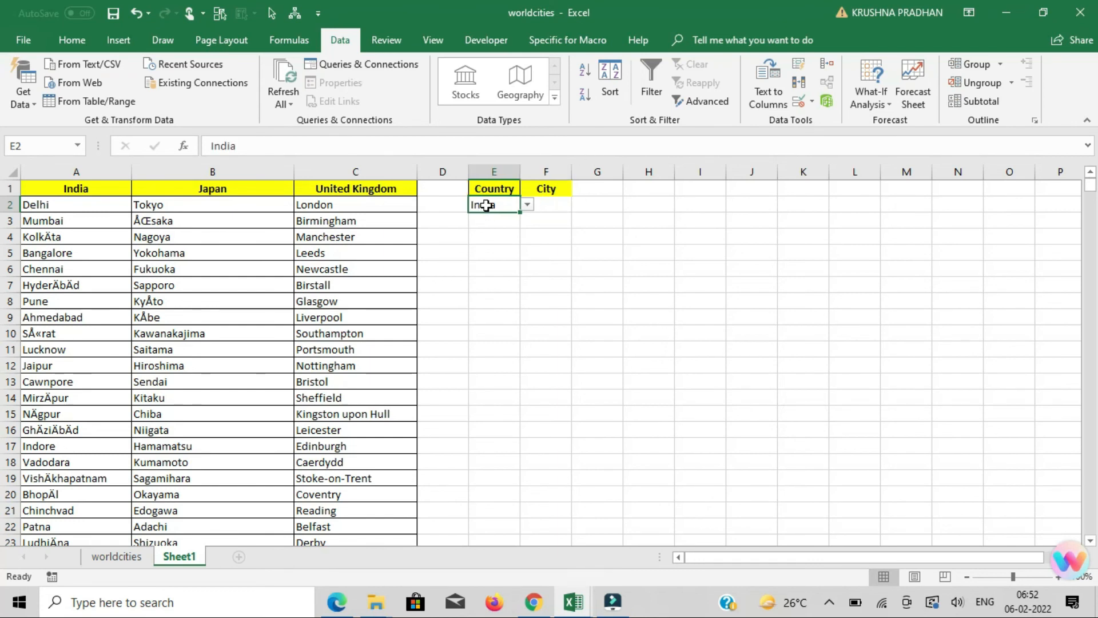
{"action": "left_click", "coordinate": [526, 207]}
{"action": "left_click", "coordinate": [510, 230]}
{"action": "left_click", "coordinate": [550, 208]}
{"action": "left_click", "coordinate": [579, 205]}
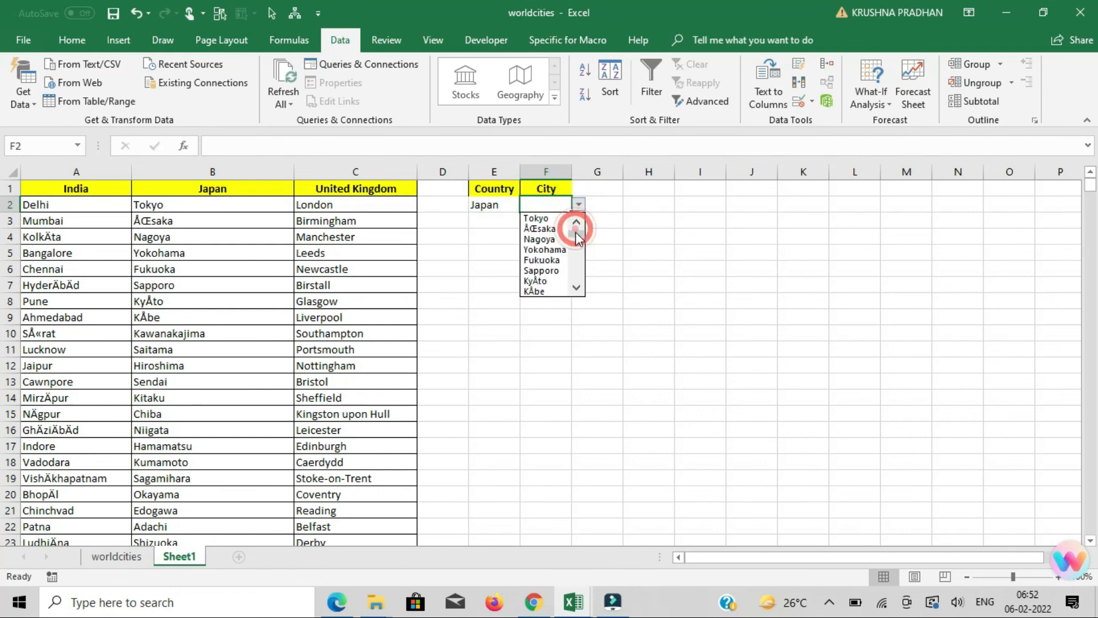
{"action": "left_click_drag", "start_coordinate": [580, 245], "coordinate": [578, 285]}
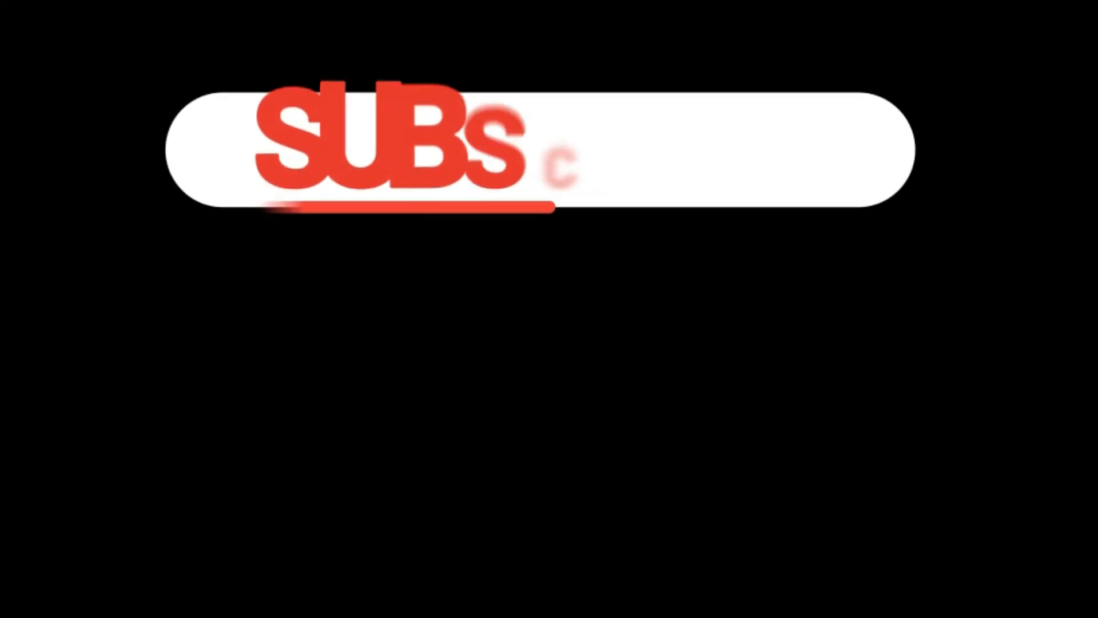